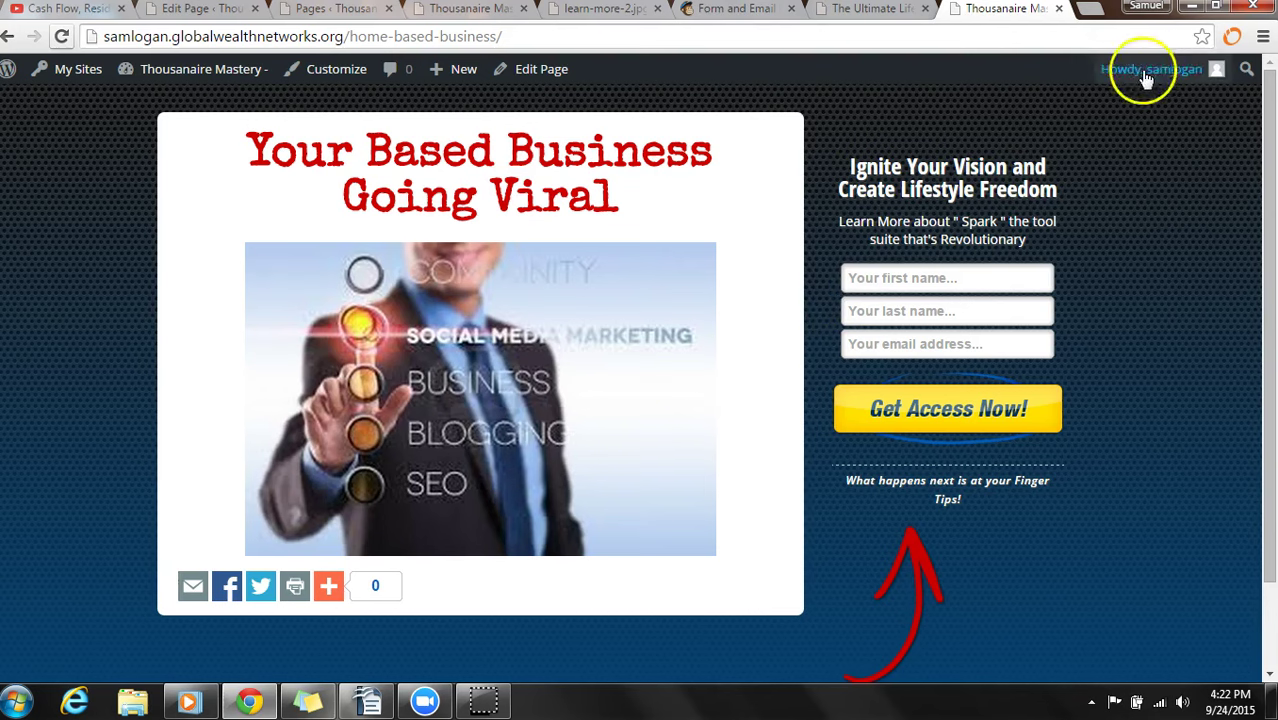
# Switch to The Ultimate Lifestyle example landing page for comparison.
pyautogui.click(868, 10)
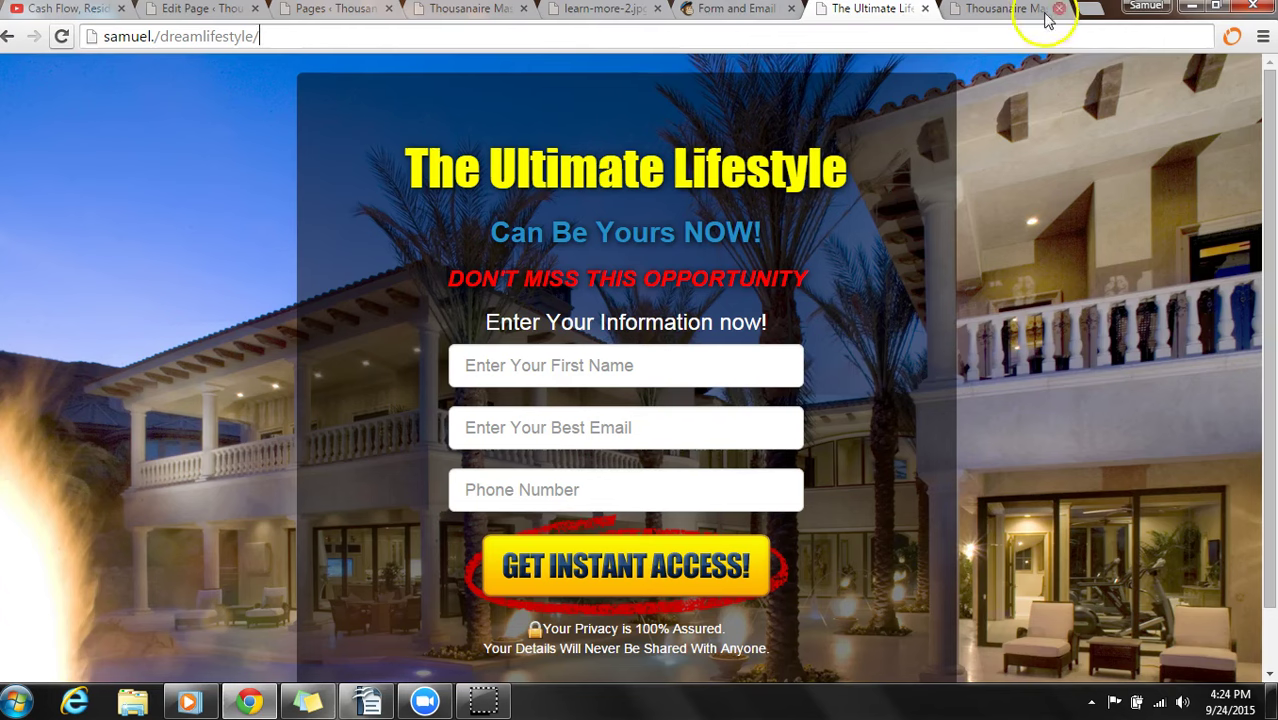
pyautogui.click(1010, 12)
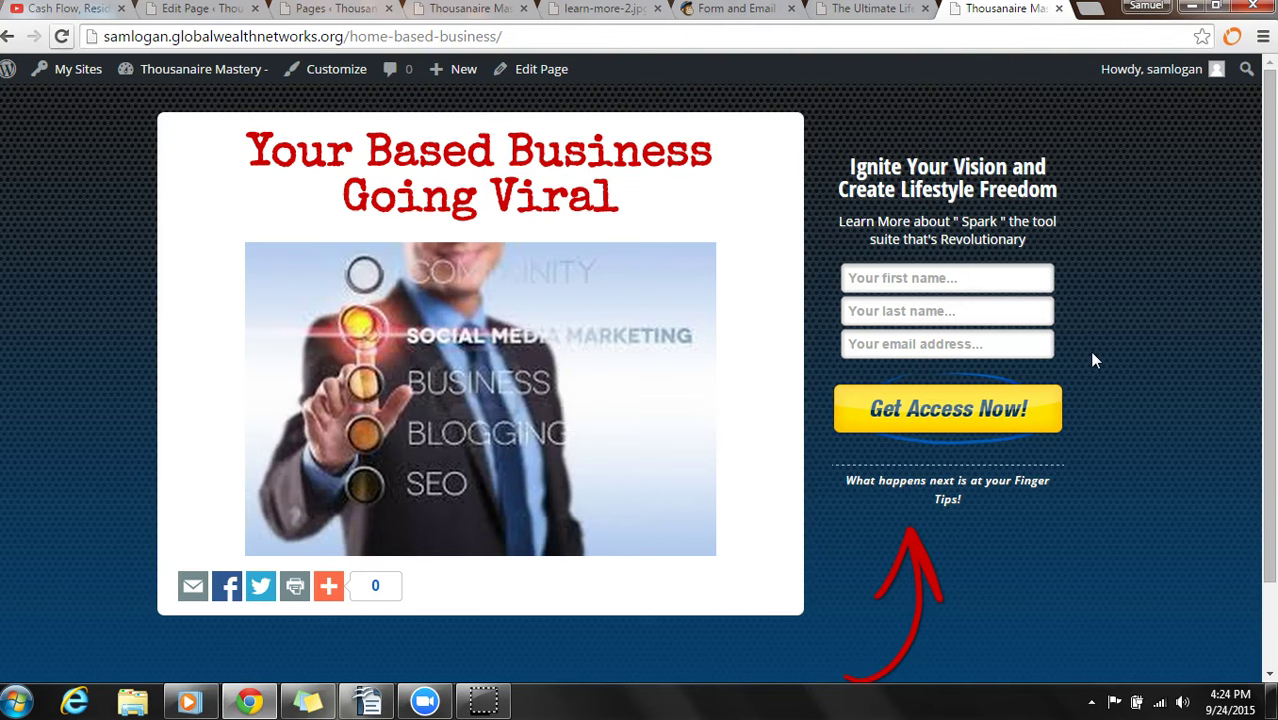
pyautogui.click(870, 10)
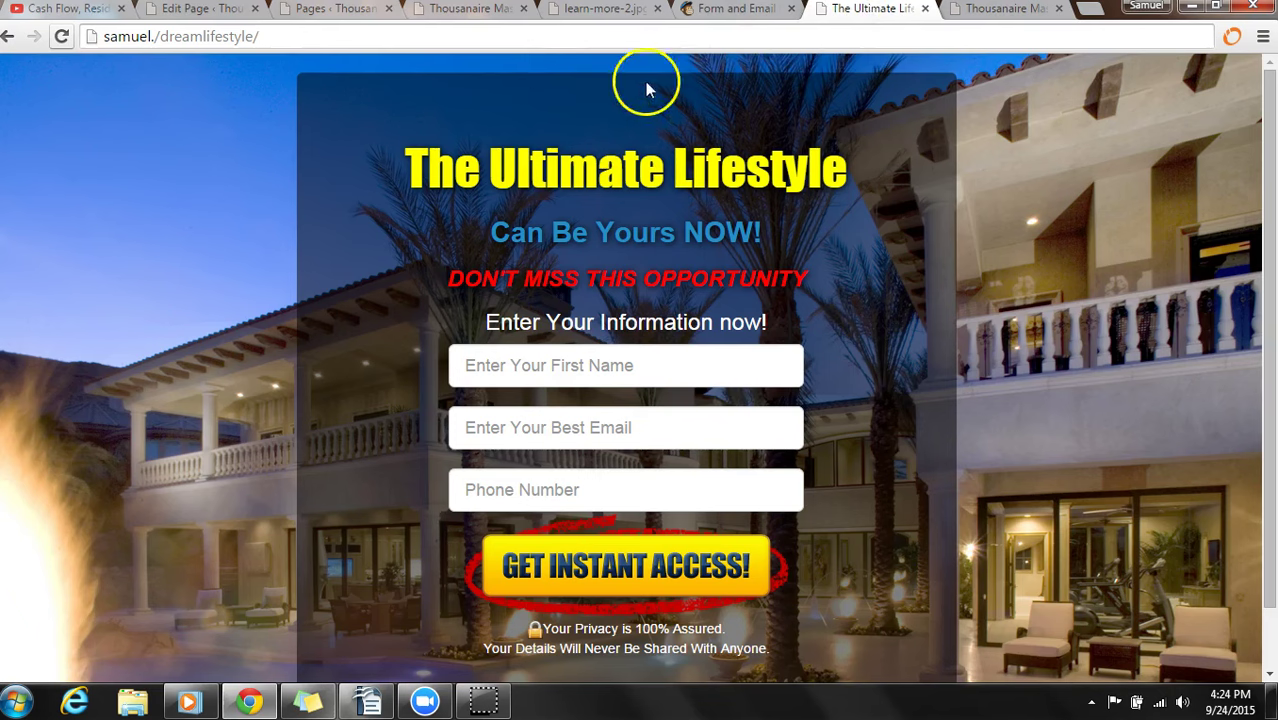
# Bring up the editor for the published 'Paycation hi lights' page.
pyautogui.click(215, 10)
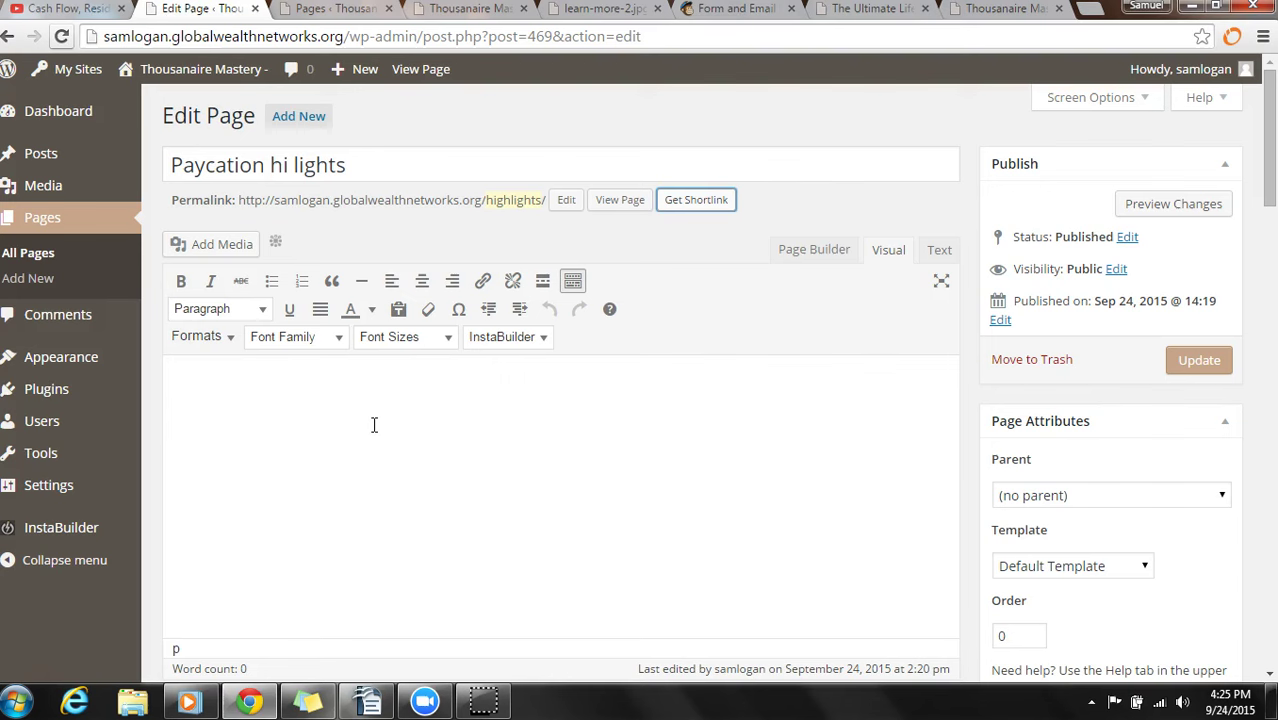
pyautogui.click(330, 436)
# Start a new untitled page via Pages > Add New and scroll to its InstaBuilder Settings.
pyautogui.click(28, 278)
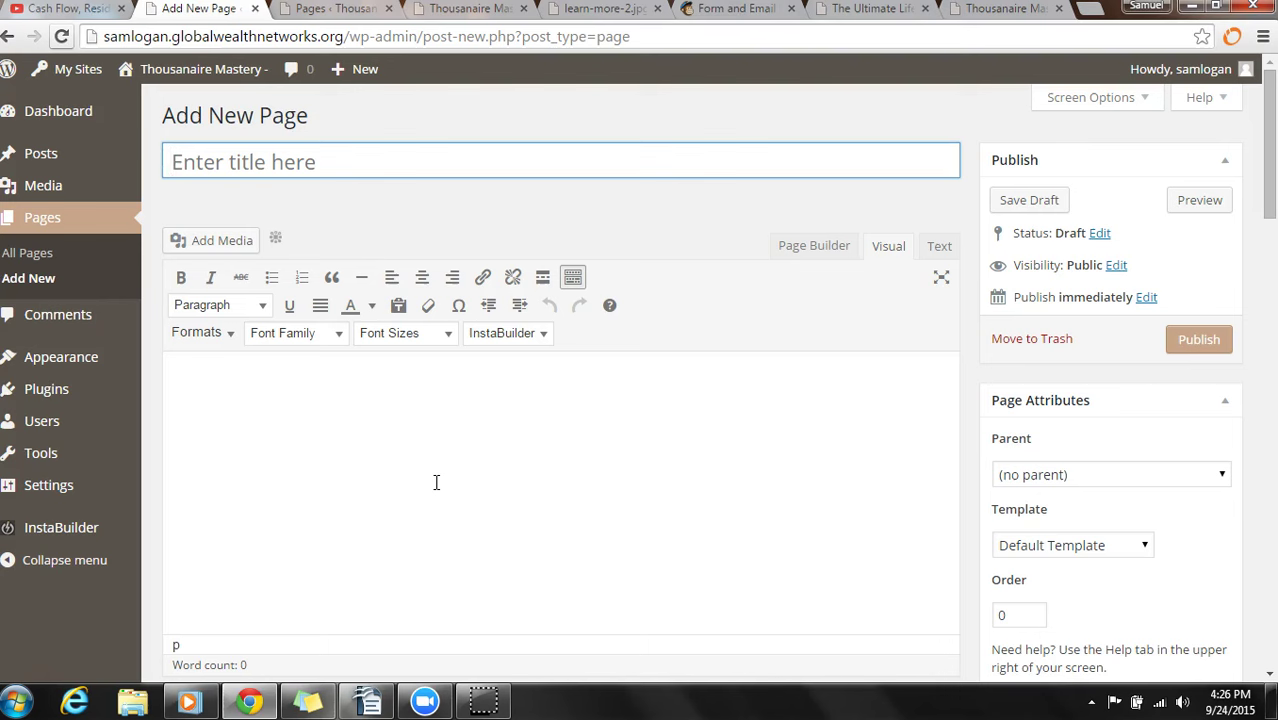
pyautogui.scroll(-1, 422, 479)
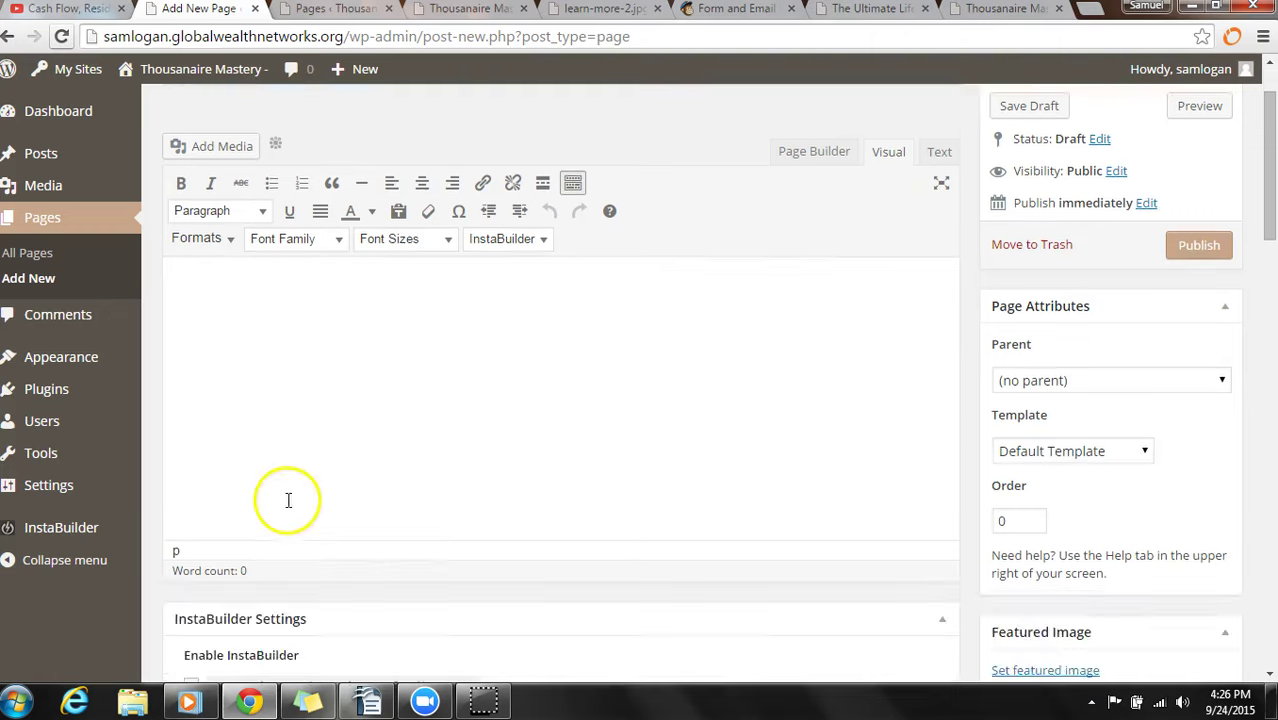
pyautogui.scroll(1, 288, 499)
pyautogui.click(271, 161)
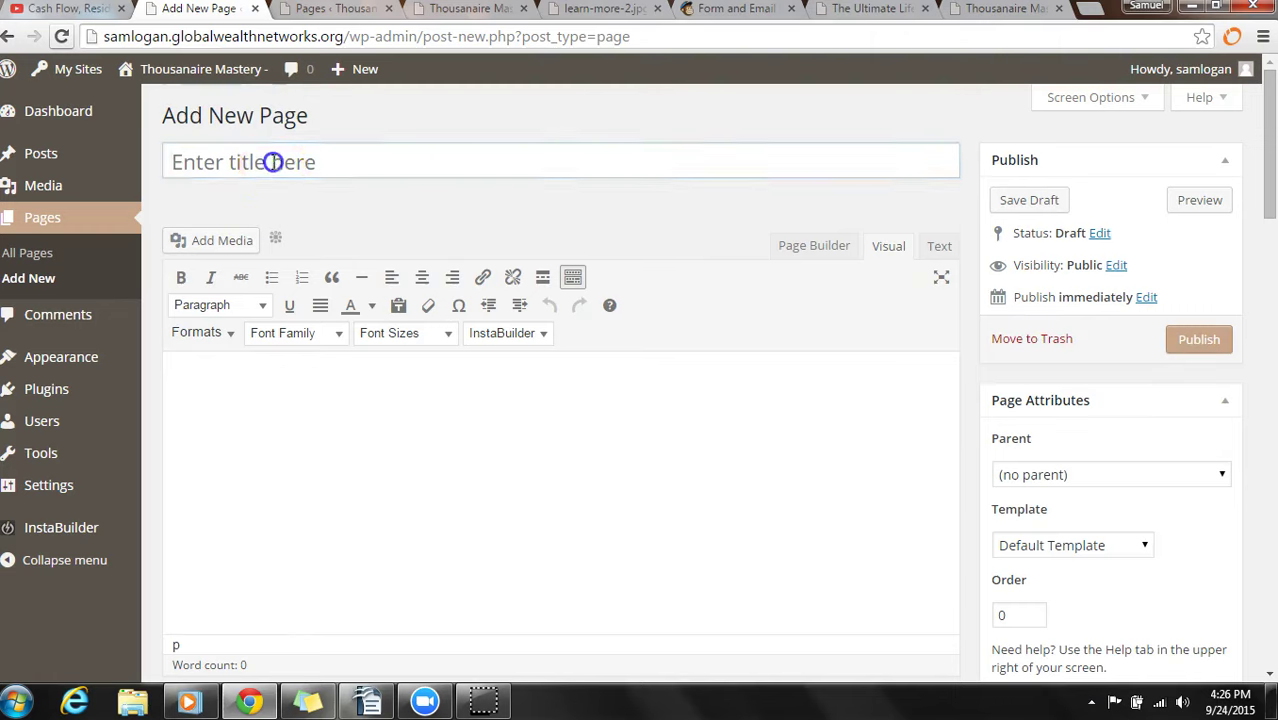
pyautogui.scroll(-2, 332, 470)
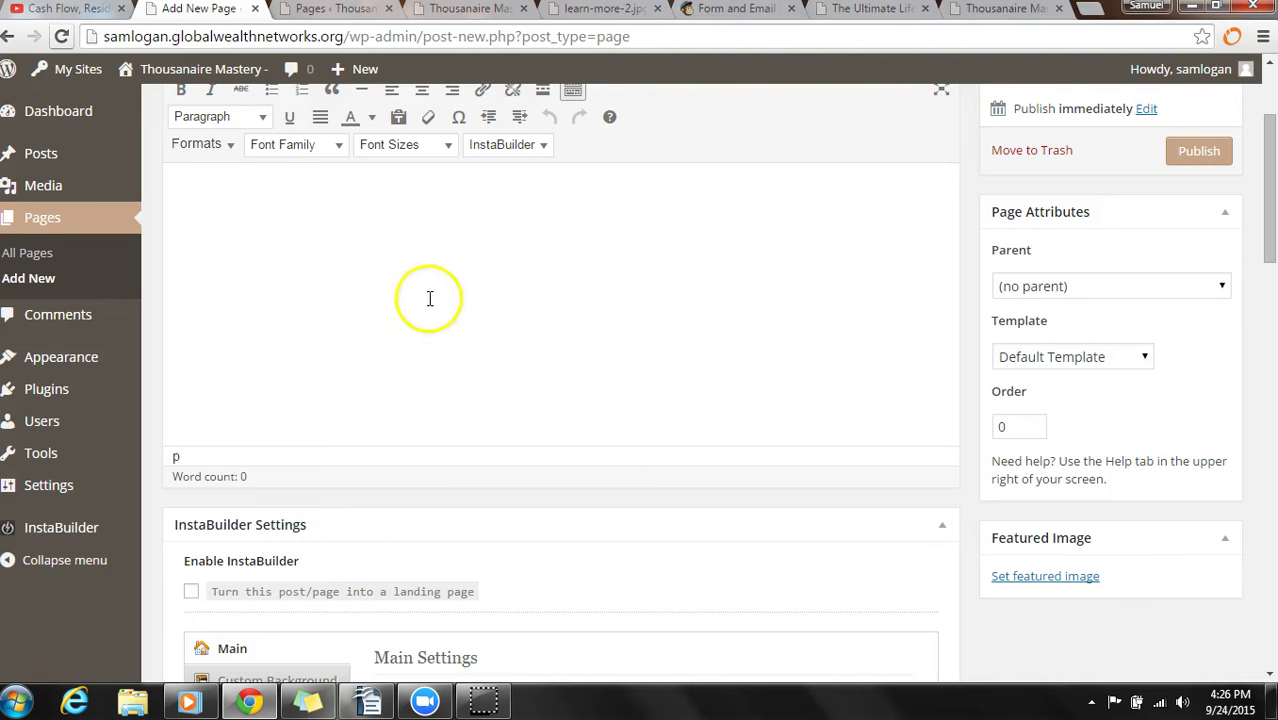
pyautogui.scroll(-2, 280, 518)
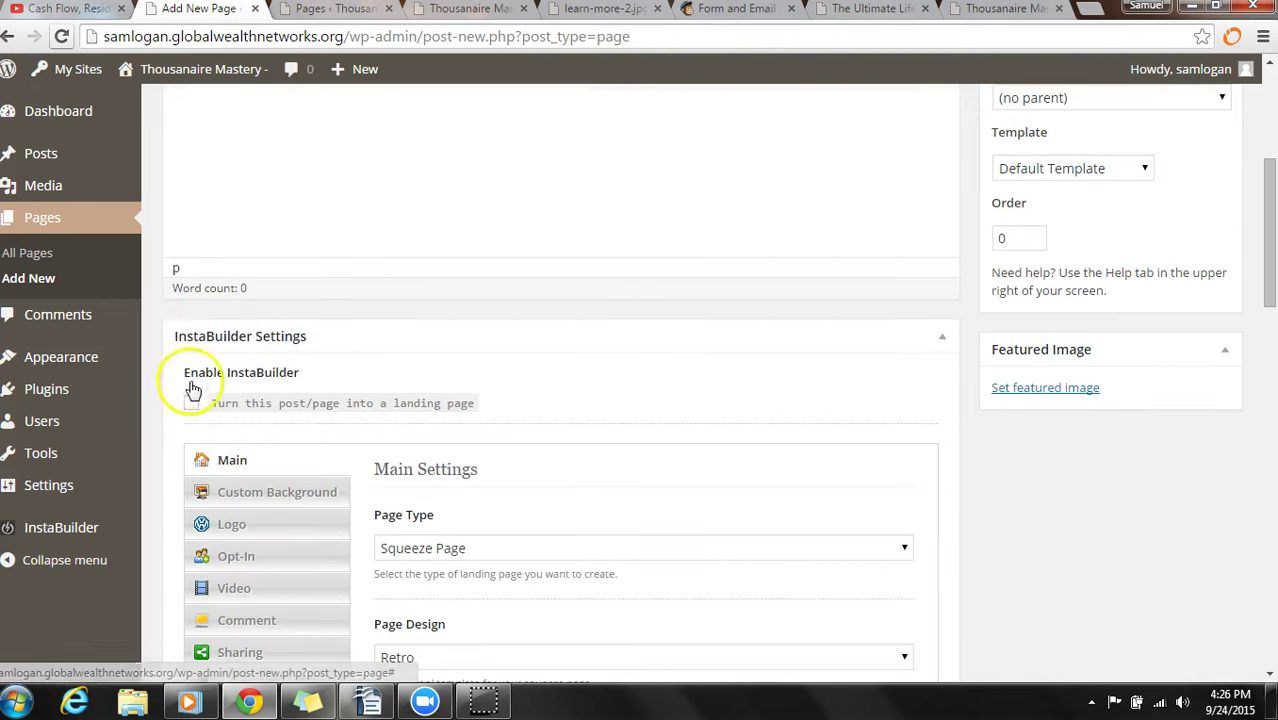
pyautogui.scroll(2, 399, 379)
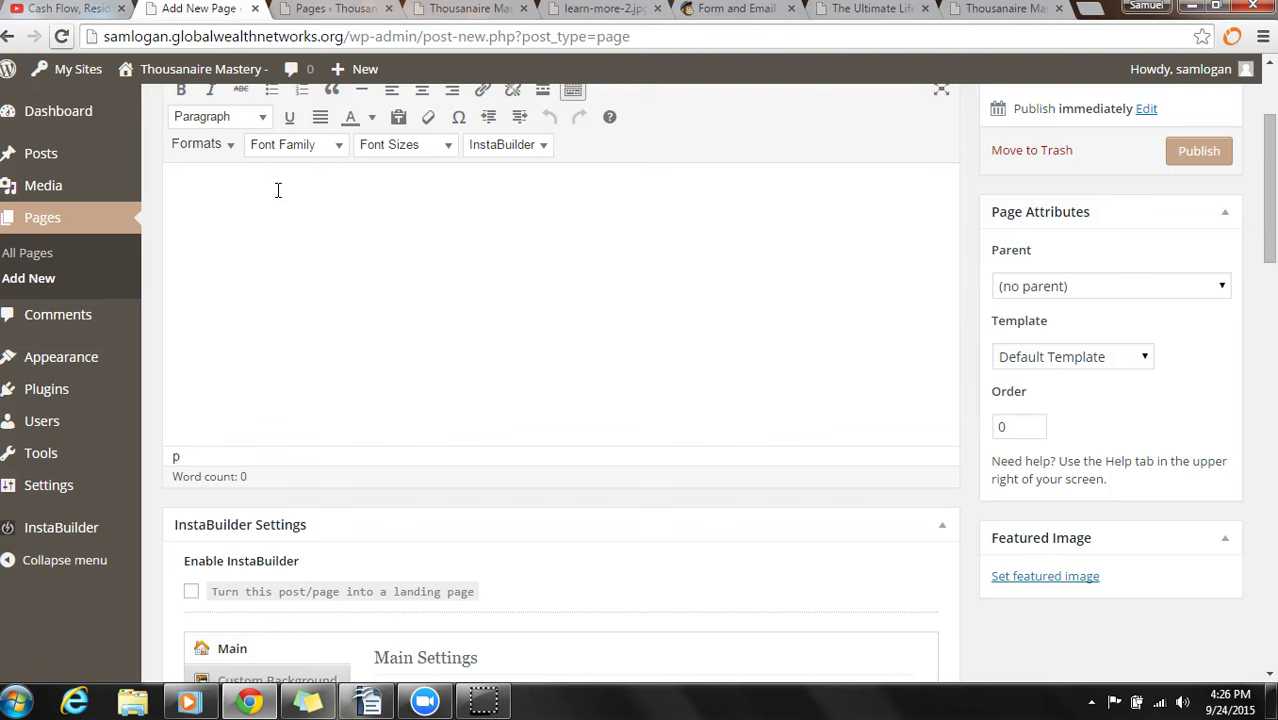
pyautogui.scroll(-2, 396, 328)
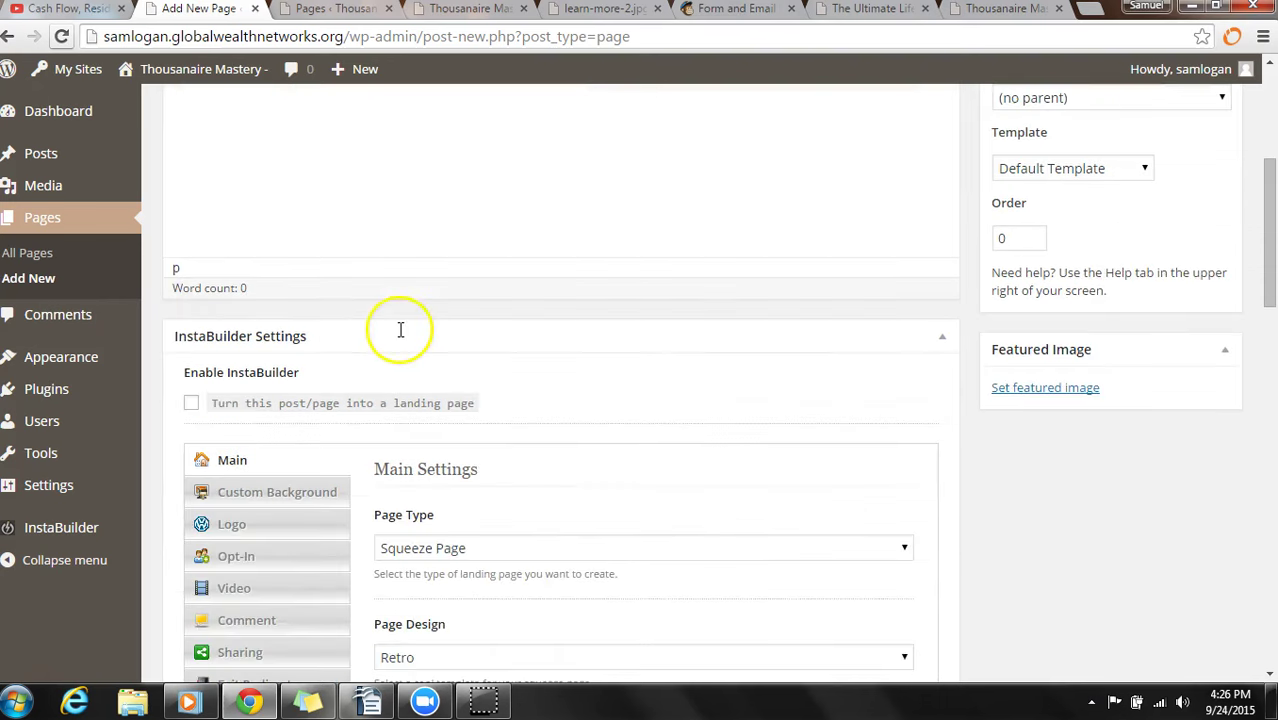
pyautogui.scroll(2, 393, 333)
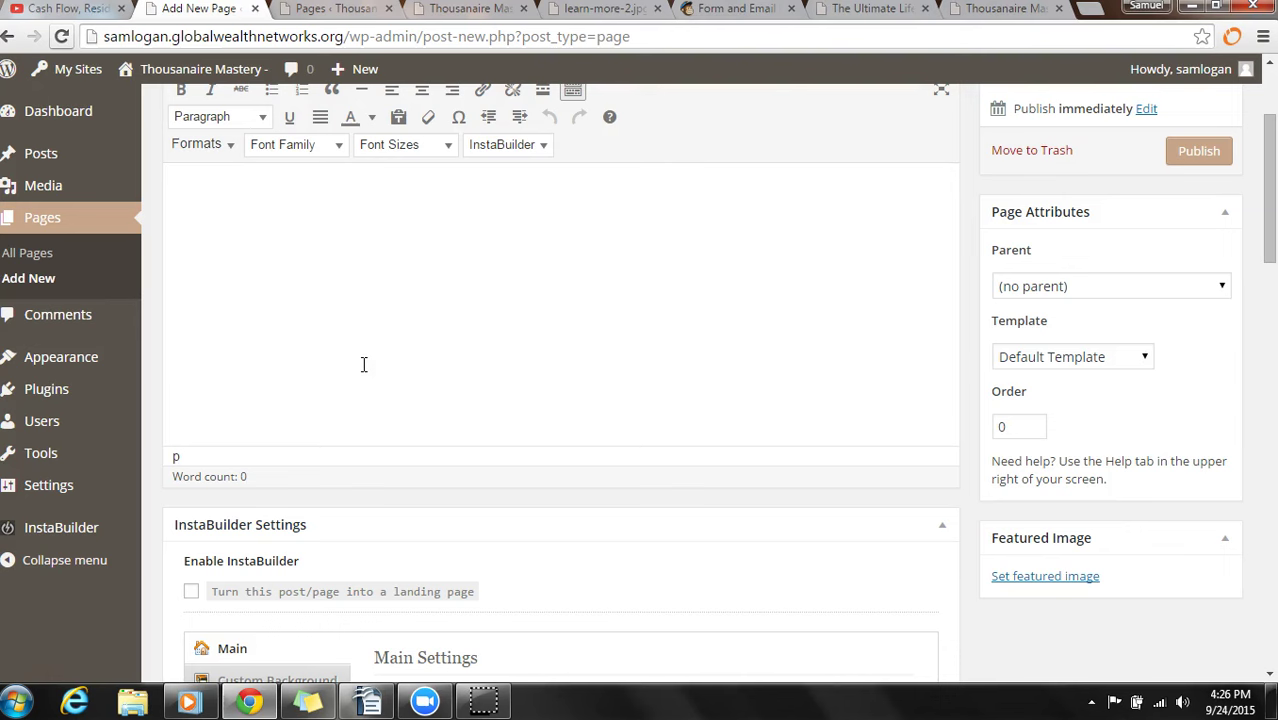
pyautogui.scroll(-2, 325, 390)
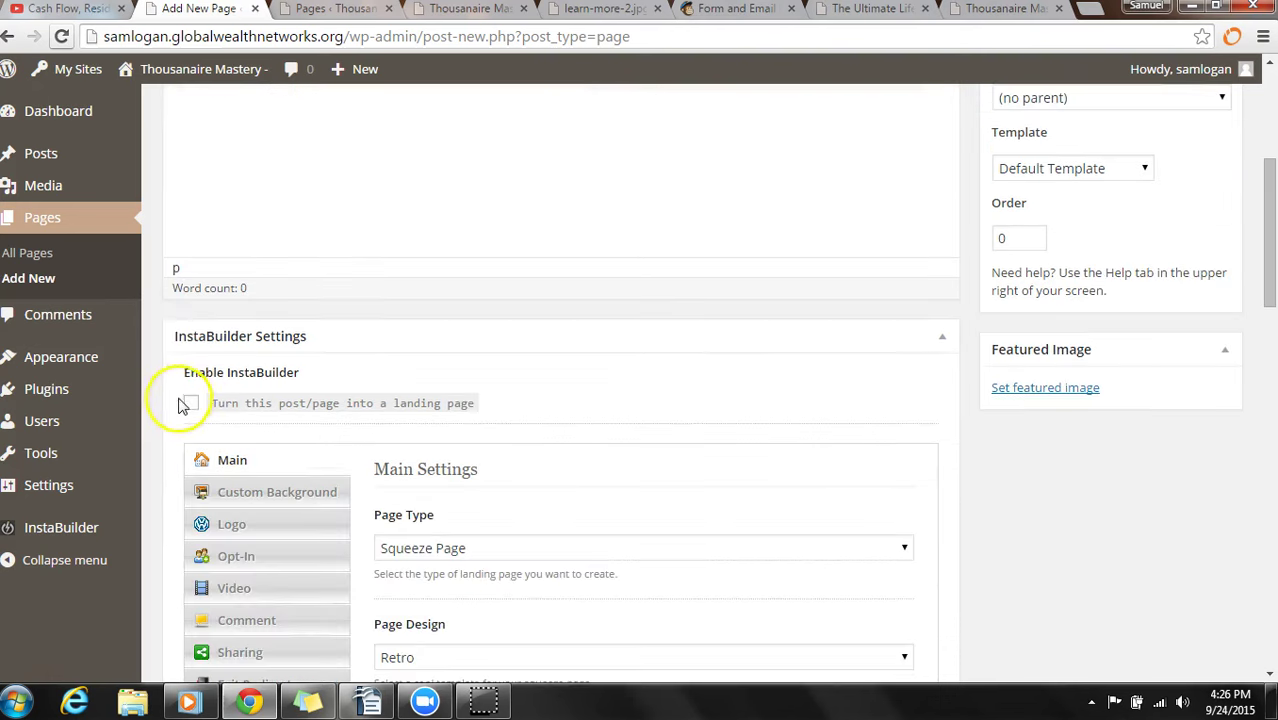
# Make the page a Single Column InstaBuilder landing page at 900px width.
pyautogui.click(193, 405)
pyautogui.scroll(-3, 757, 300)
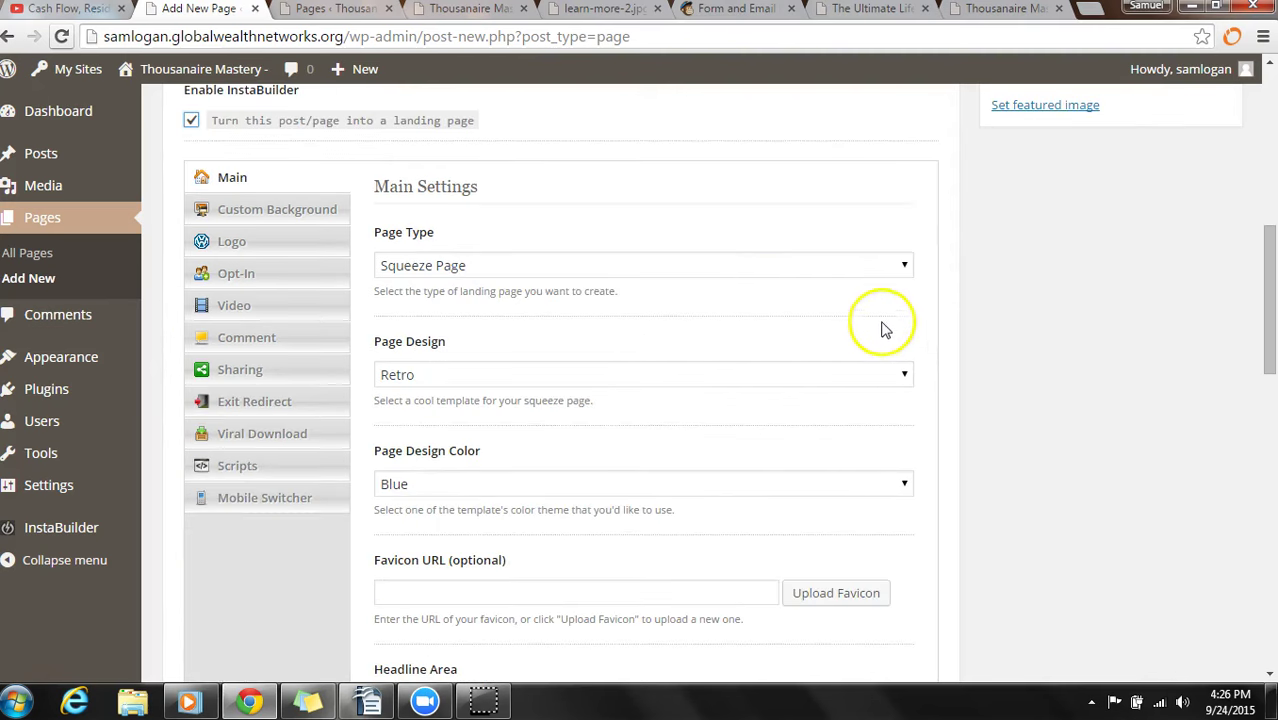
pyautogui.click(899, 266)
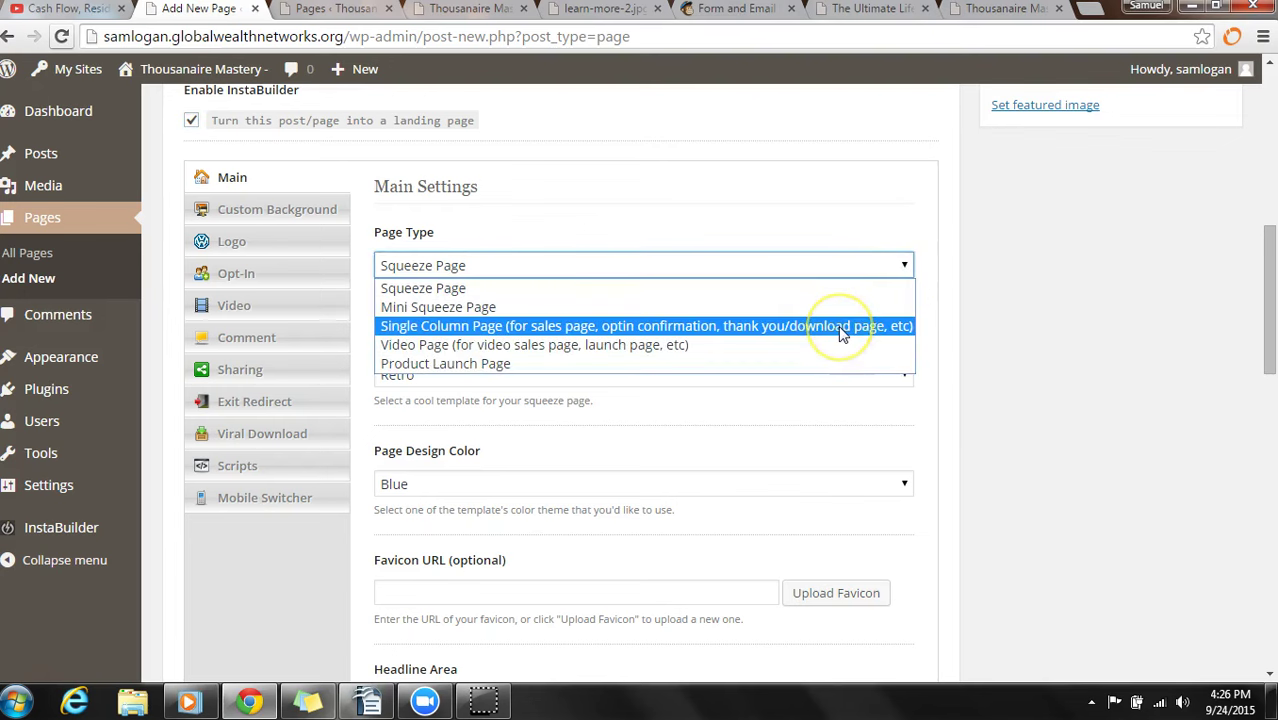
pyautogui.click(841, 330)
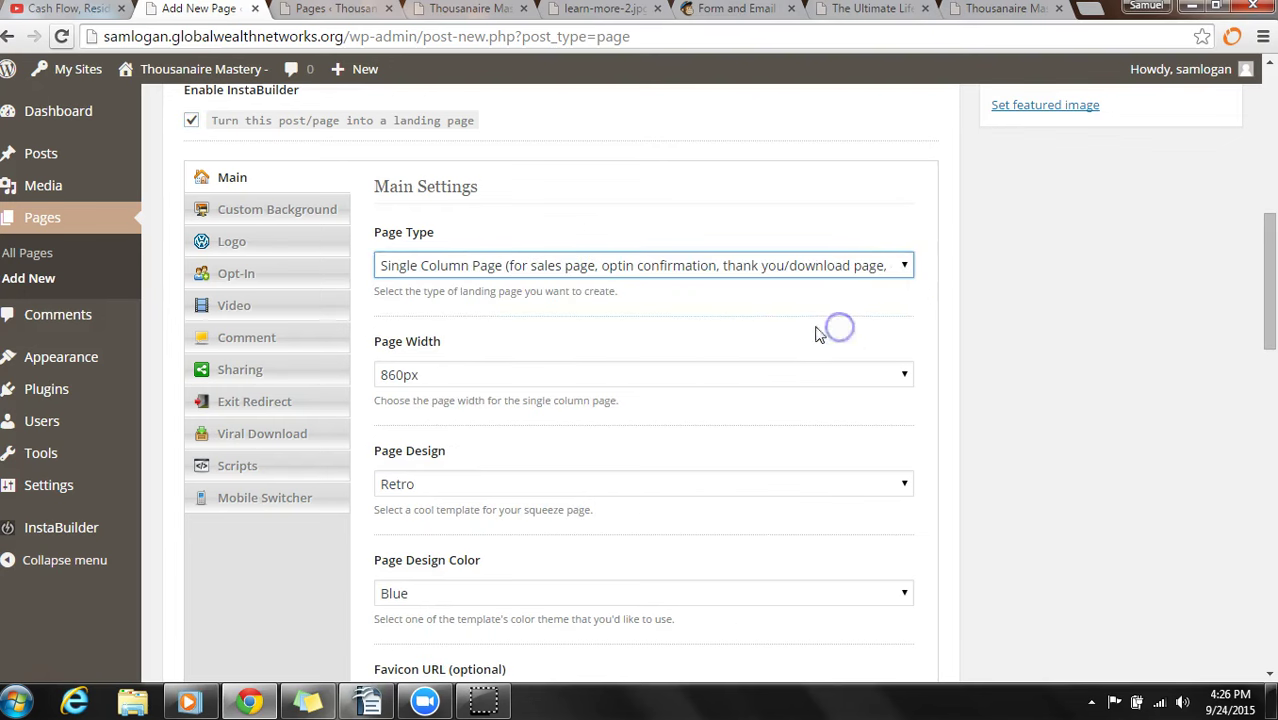
pyautogui.click(908, 378)
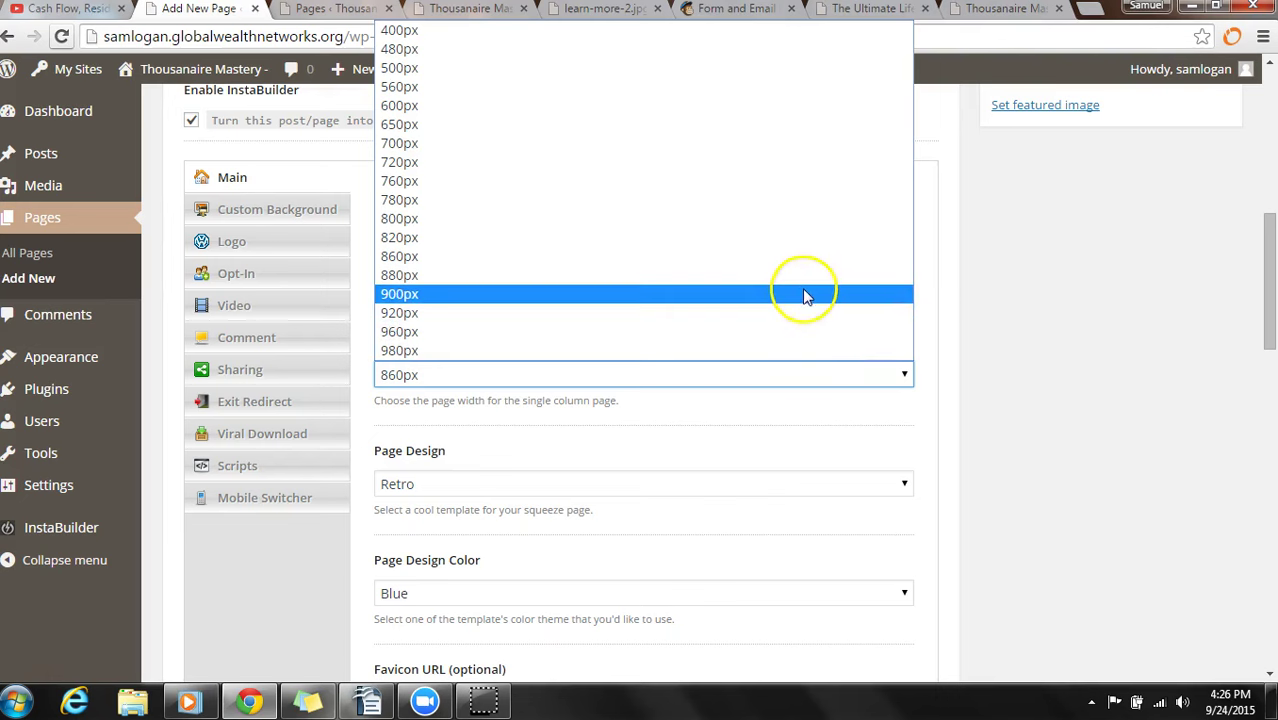
pyautogui.click(805, 293)
# Set the page design to Boxed and scroll down to the Headline Area.
pyautogui.scroll(-2, 880, 420)
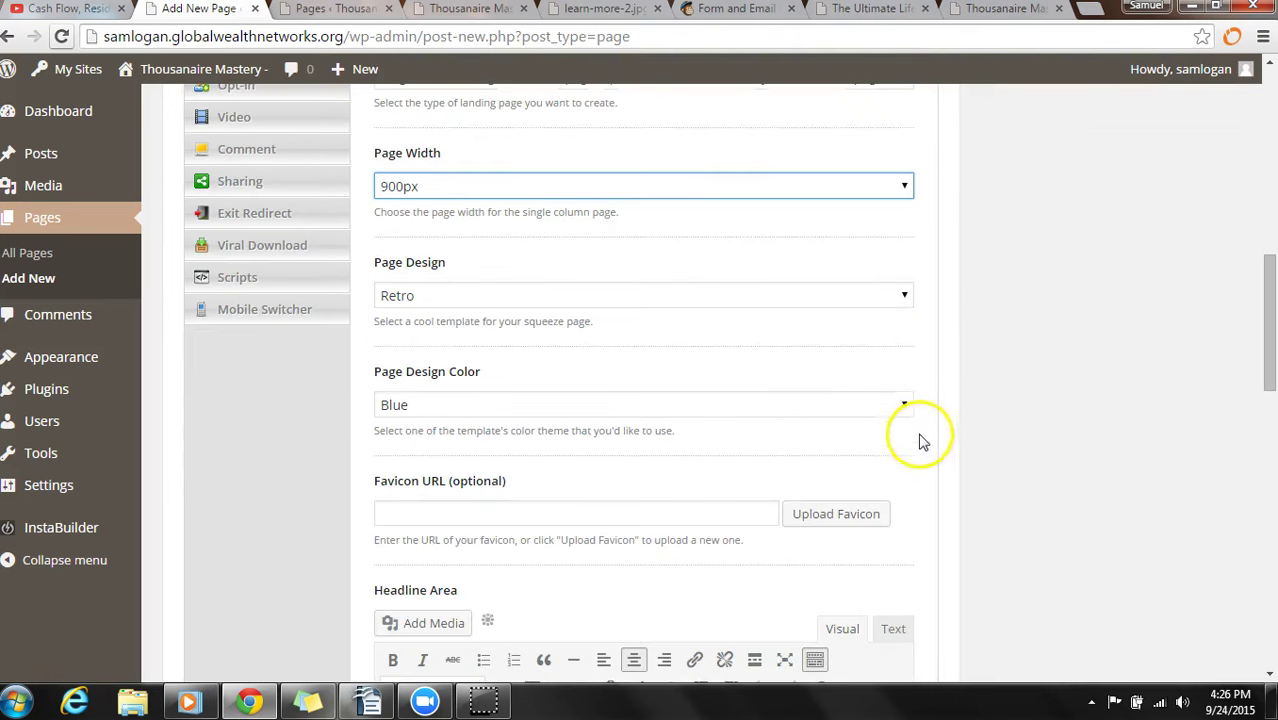
pyautogui.click(901, 298)
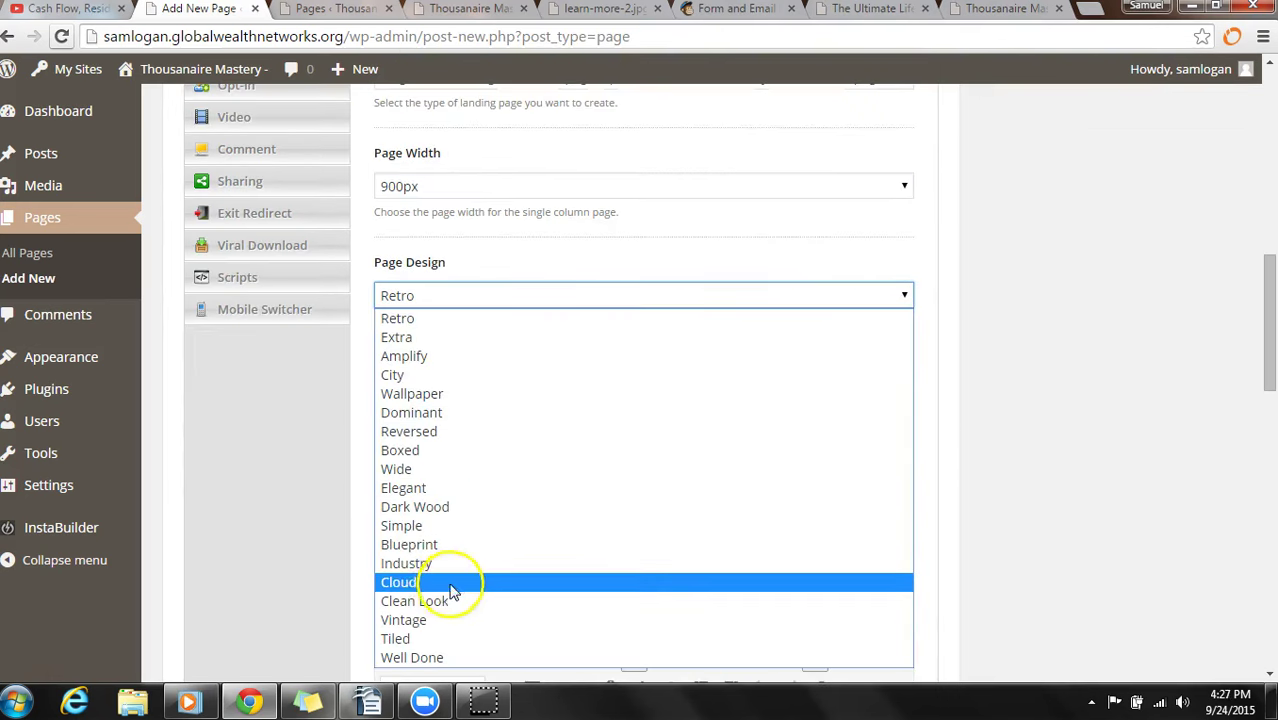
pyautogui.click(465, 450)
pyautogui.scroll(-1, 865, 378)
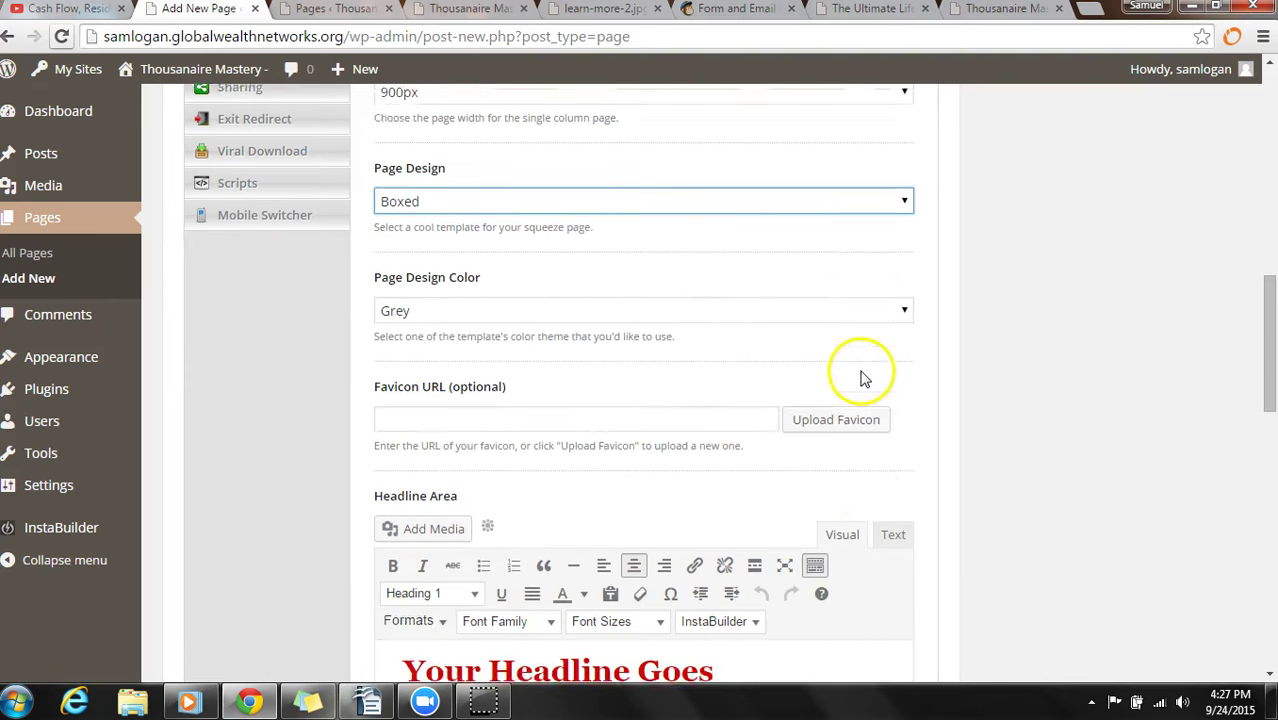
pyautogui.scroll(-1, 865, 378)
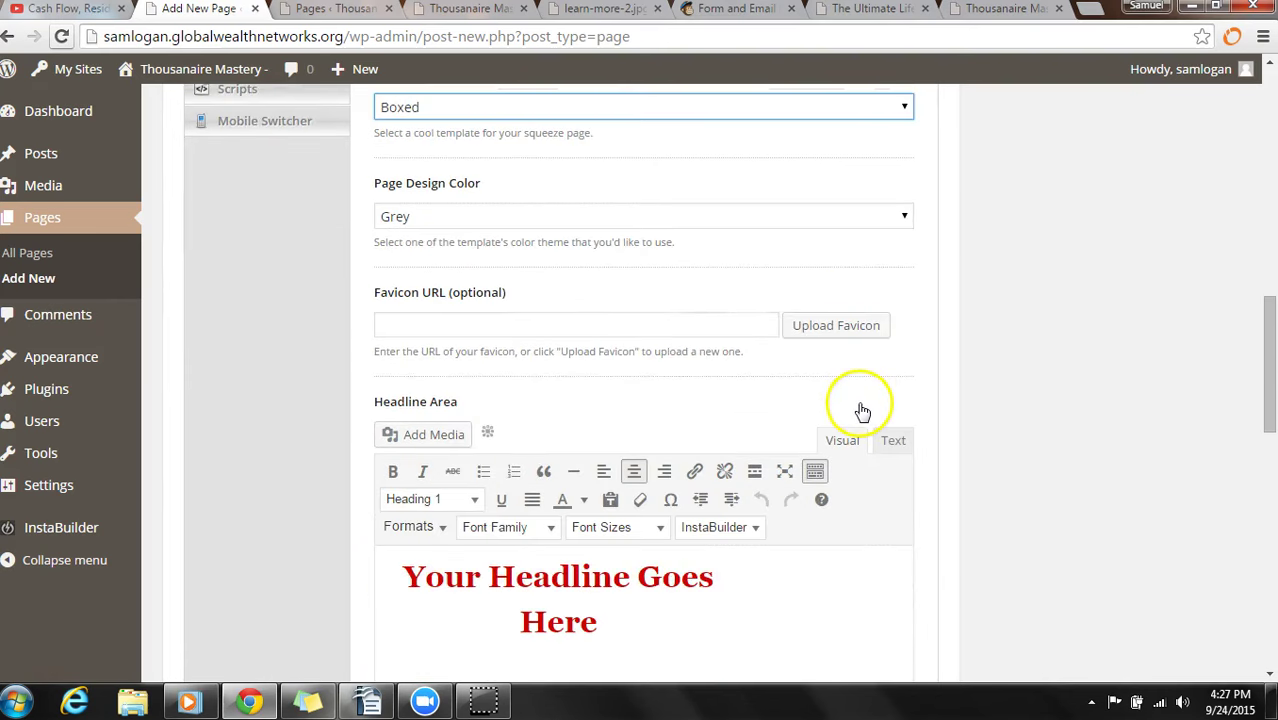
pyautogui.scroll(-2, 863, 412)
# Replace the placeholder headline with 'I want The Spark Tool Suite Today!'.
pyautogui.moveTo(600, 434); pyautogui.dragTo(405, 380)
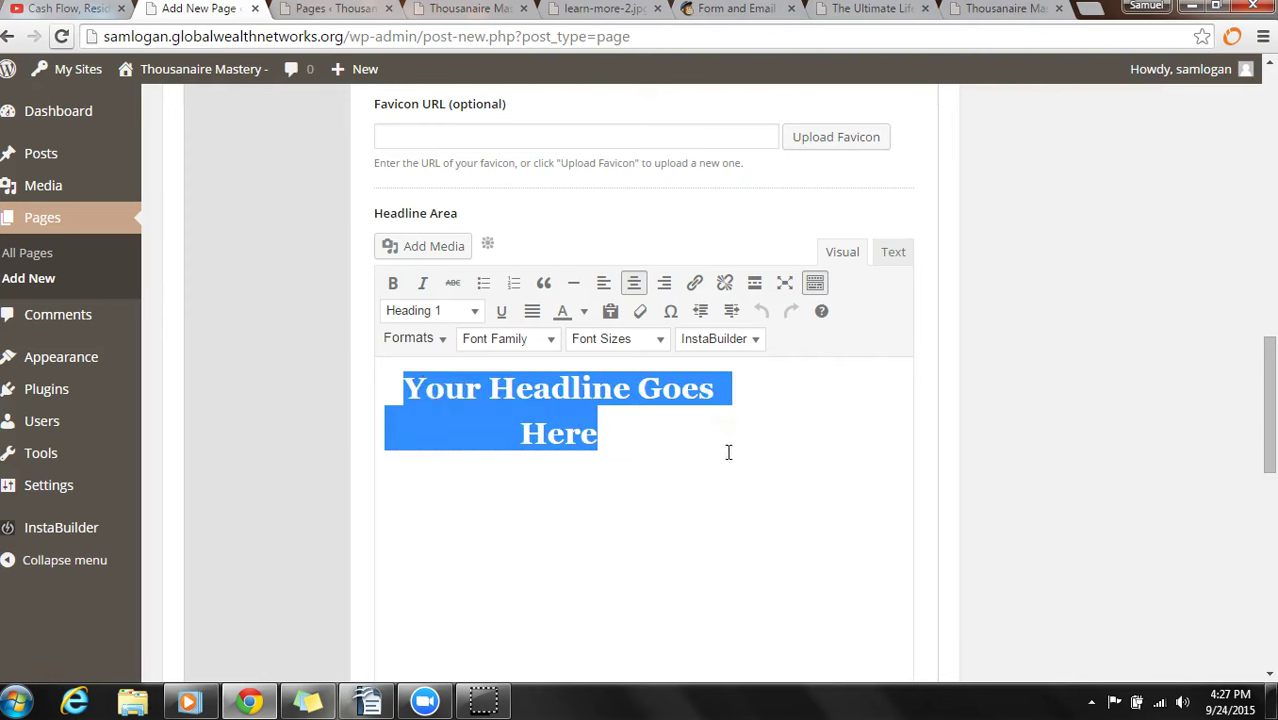
pyautogui.write('I want ')
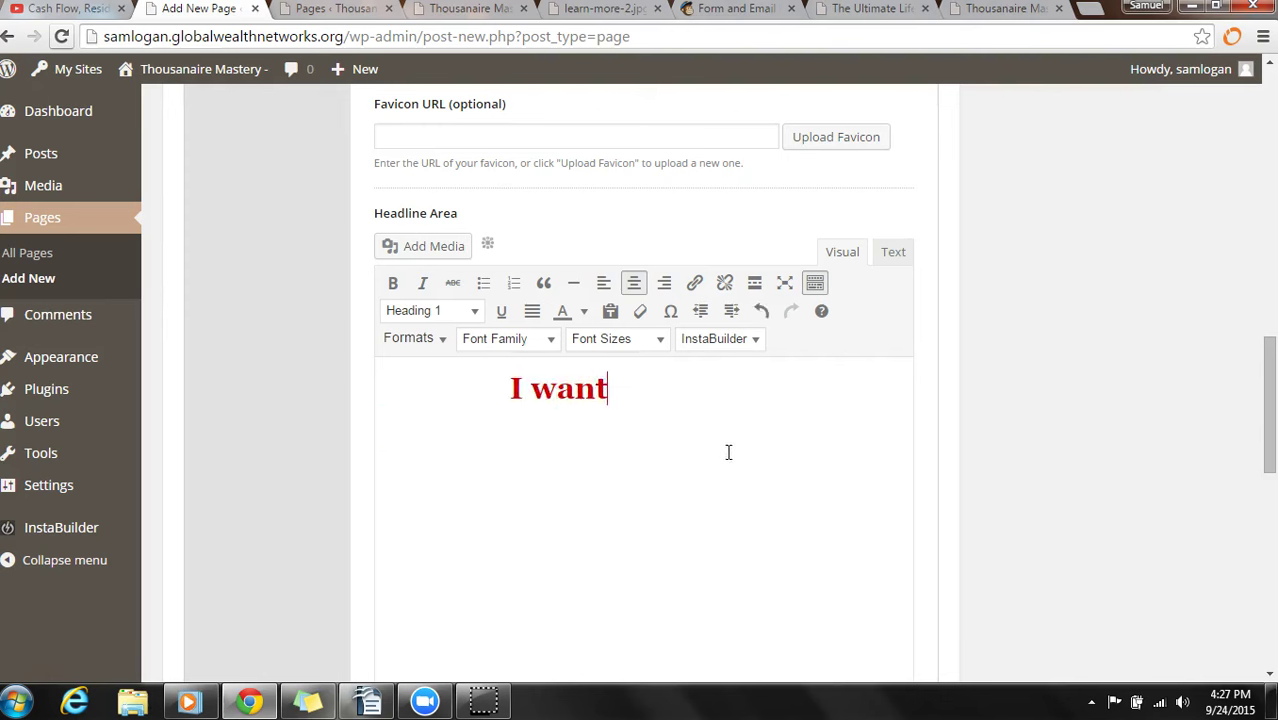
pyautogui.write('Y')
pyautogui.press('BackSpace')
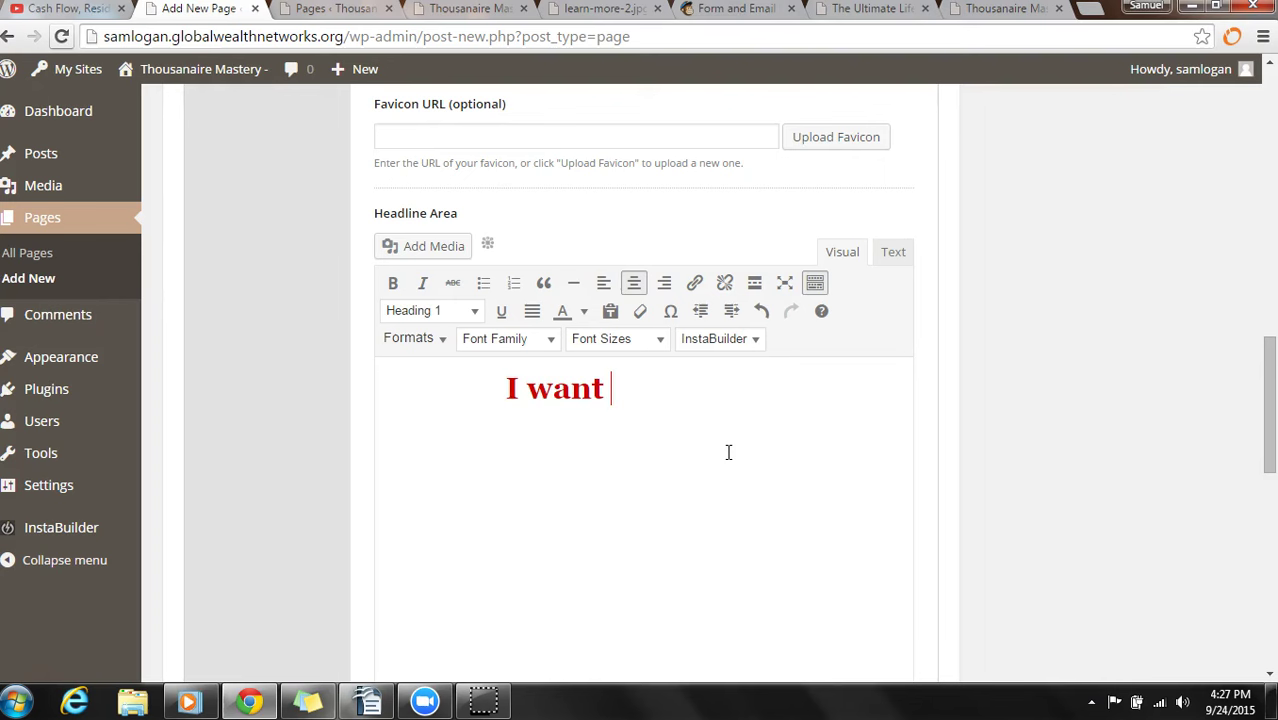
pyautogui.write('The Spa')
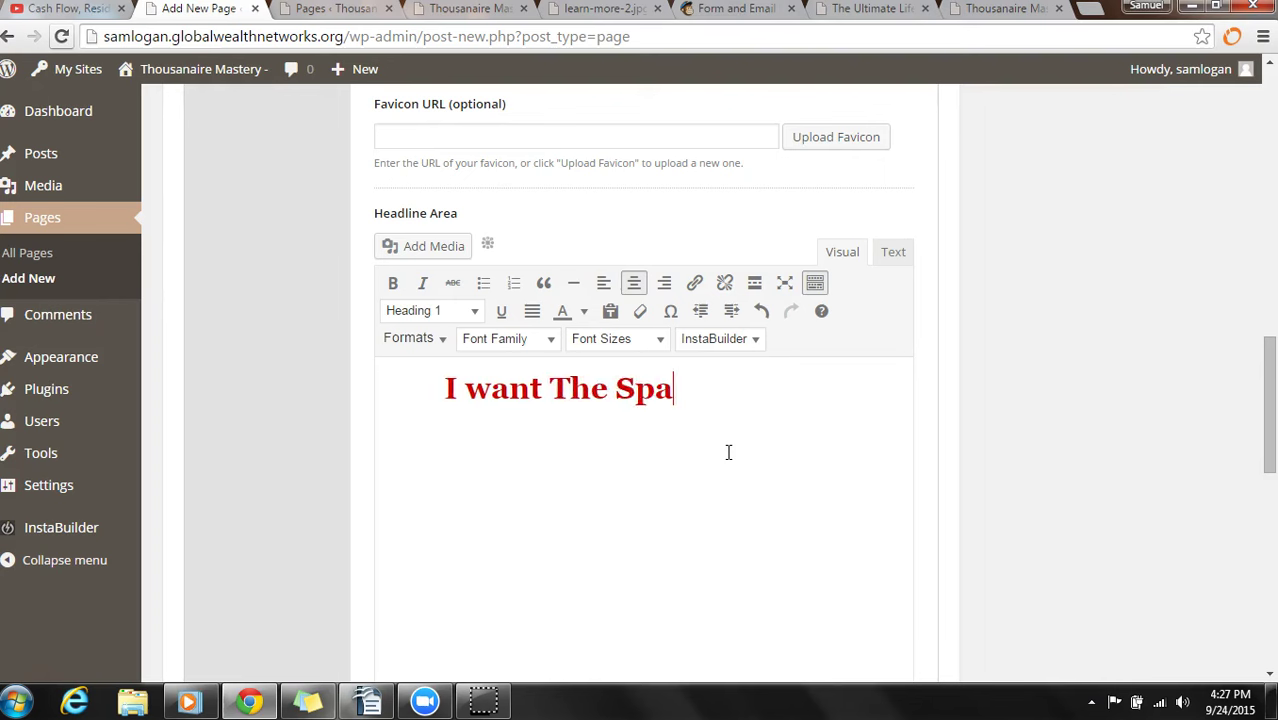
pyautogui.write('rk Too')
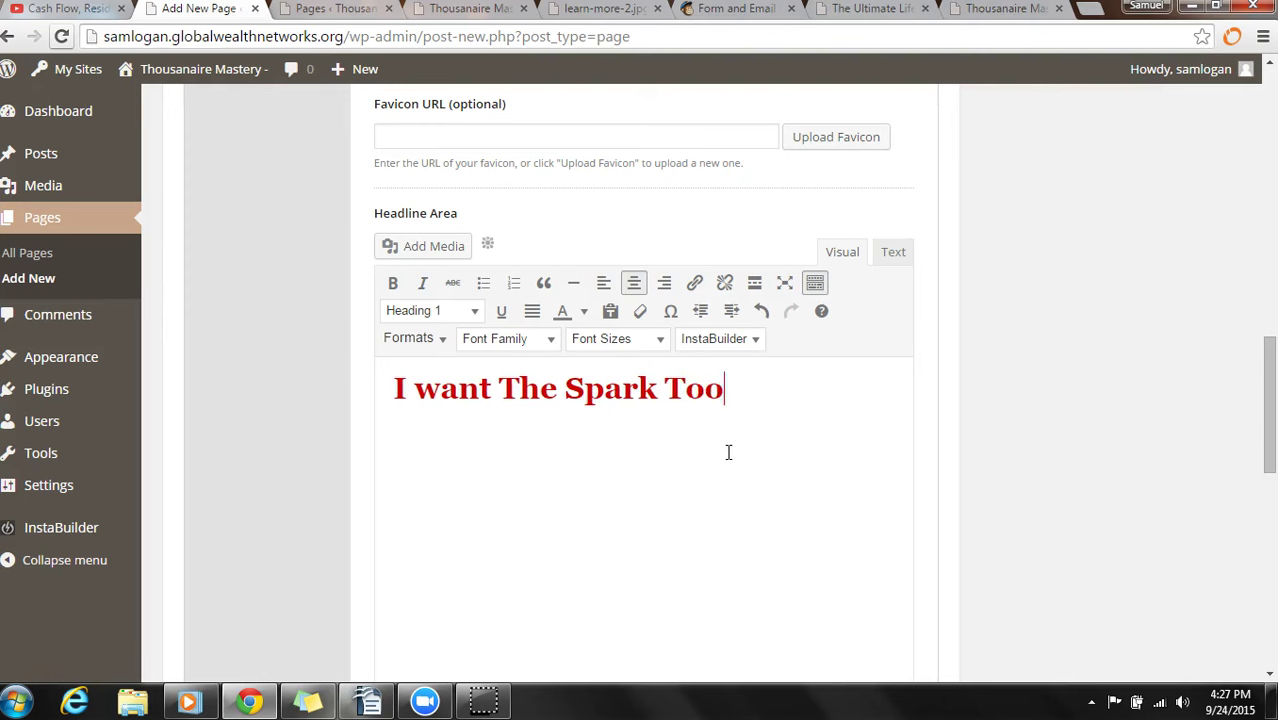
pyautogui.write('l Suite ')
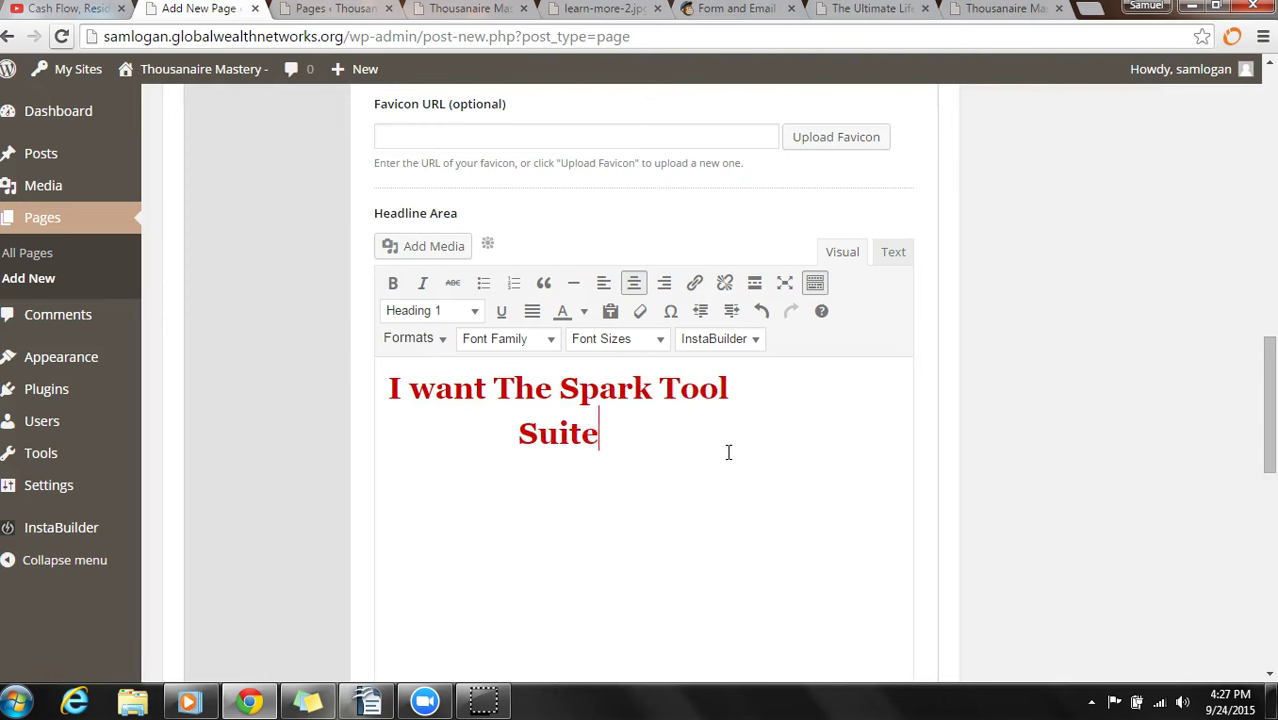
pyautogui.write('T')
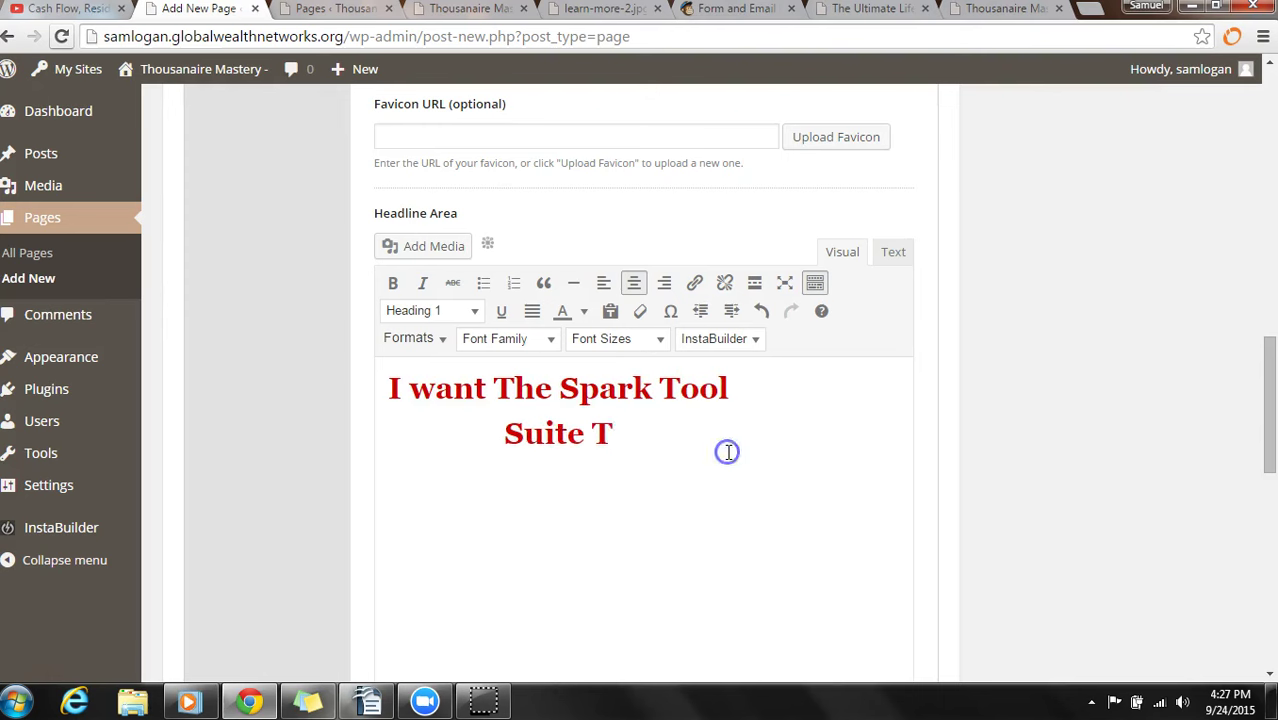
pyautogui.write('oday!')
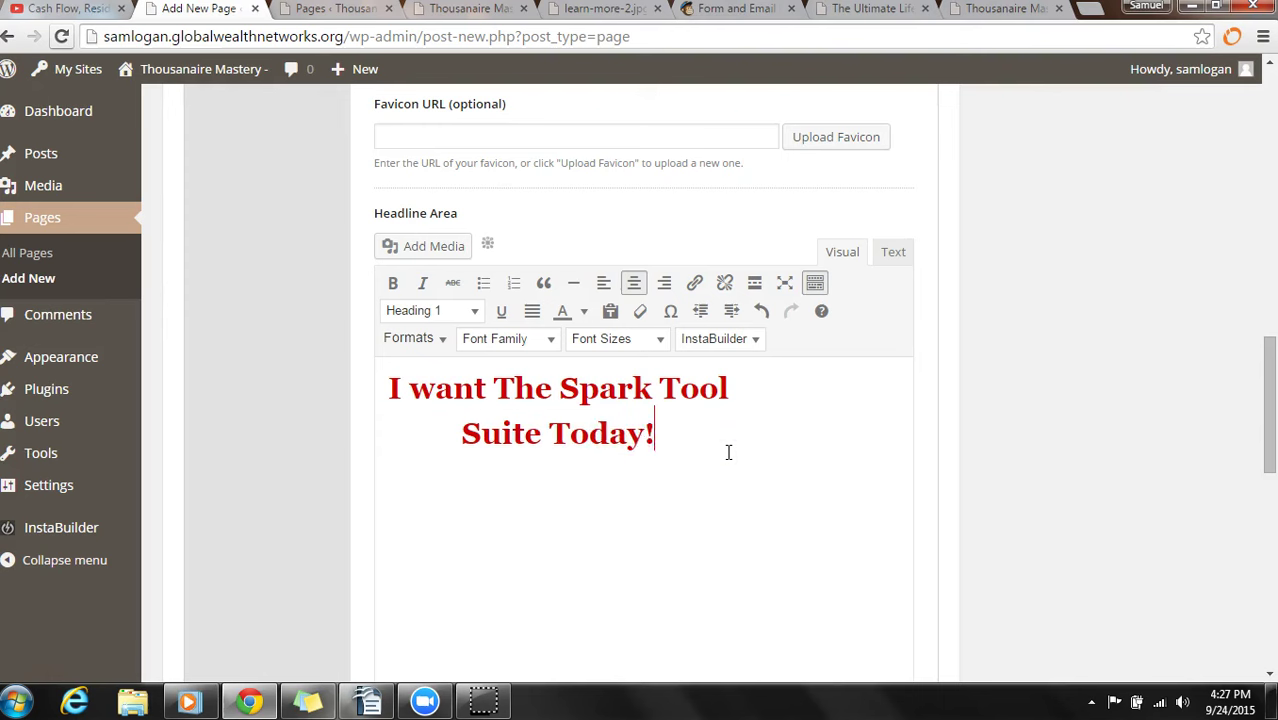
# Format the headline in Special Elite at 36pt and add a new line below it.
pyautogui.moveTo(656, 433); pyautogui.dragTo(393, 383)
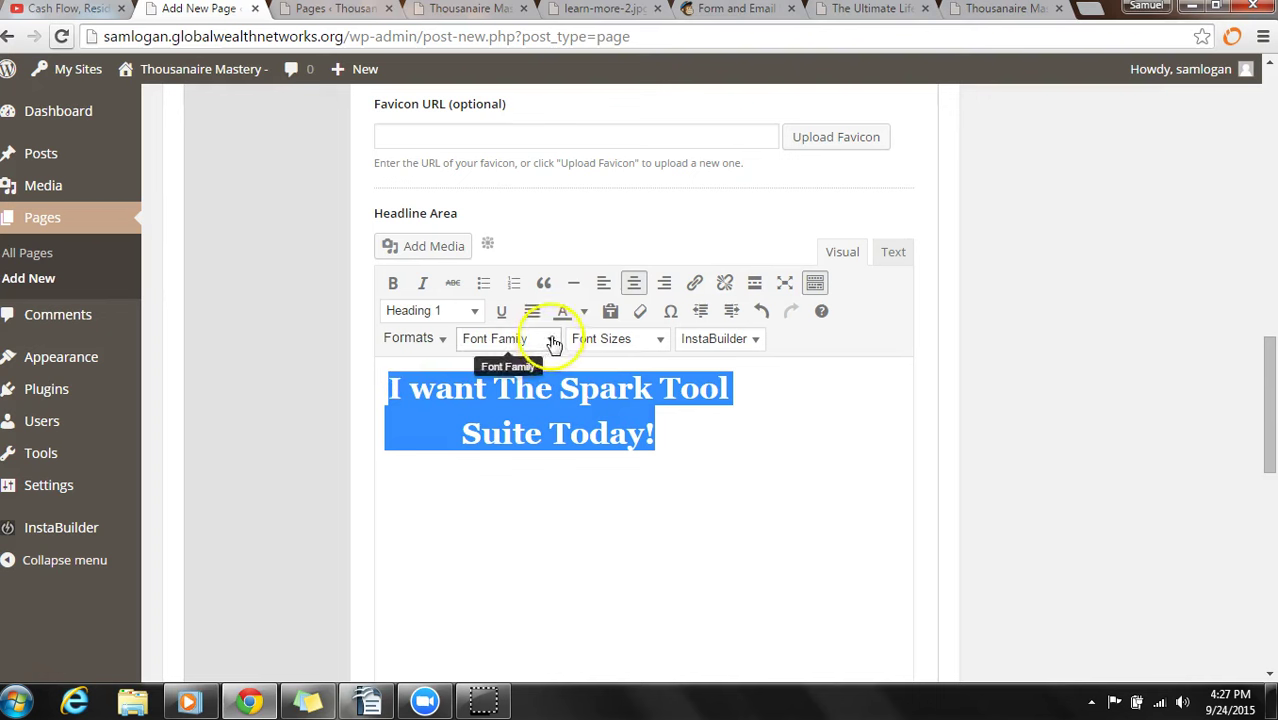
pyautogui.click(550, 339)
pyautogui.moveTo(632, 354); pyautogui.dragTo(606, 628)
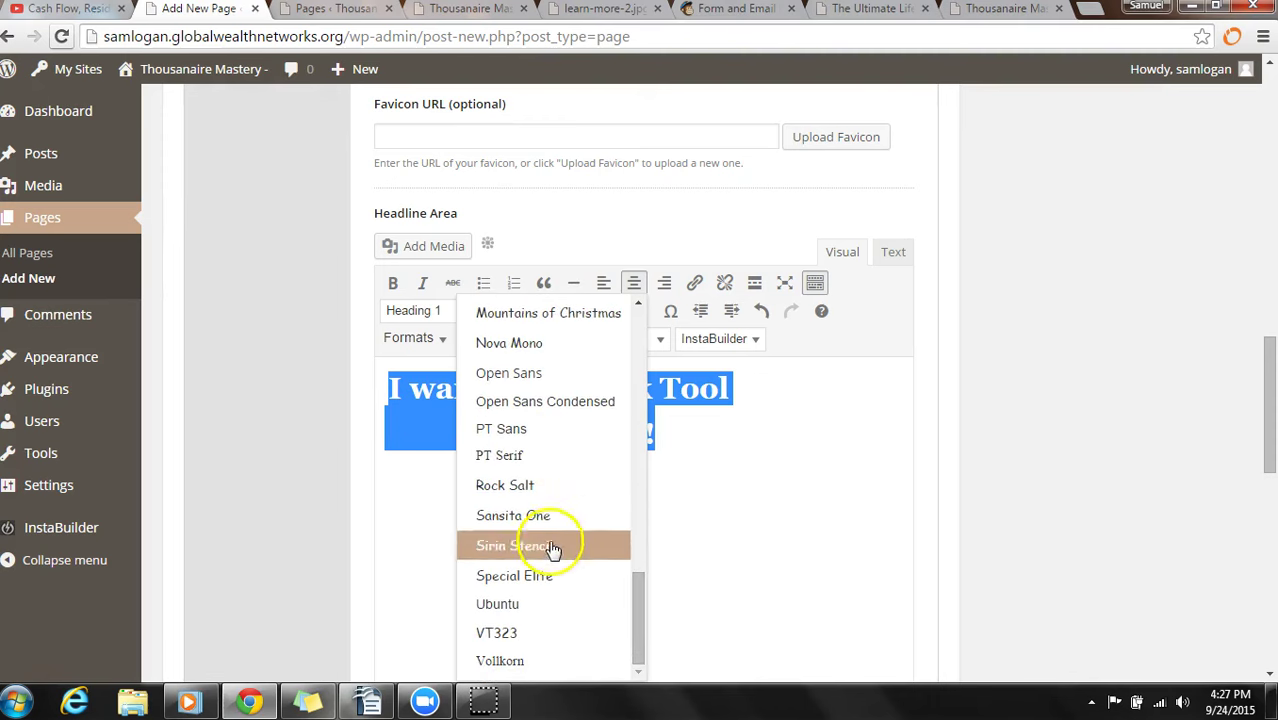
pyautogui.click(548, 578)
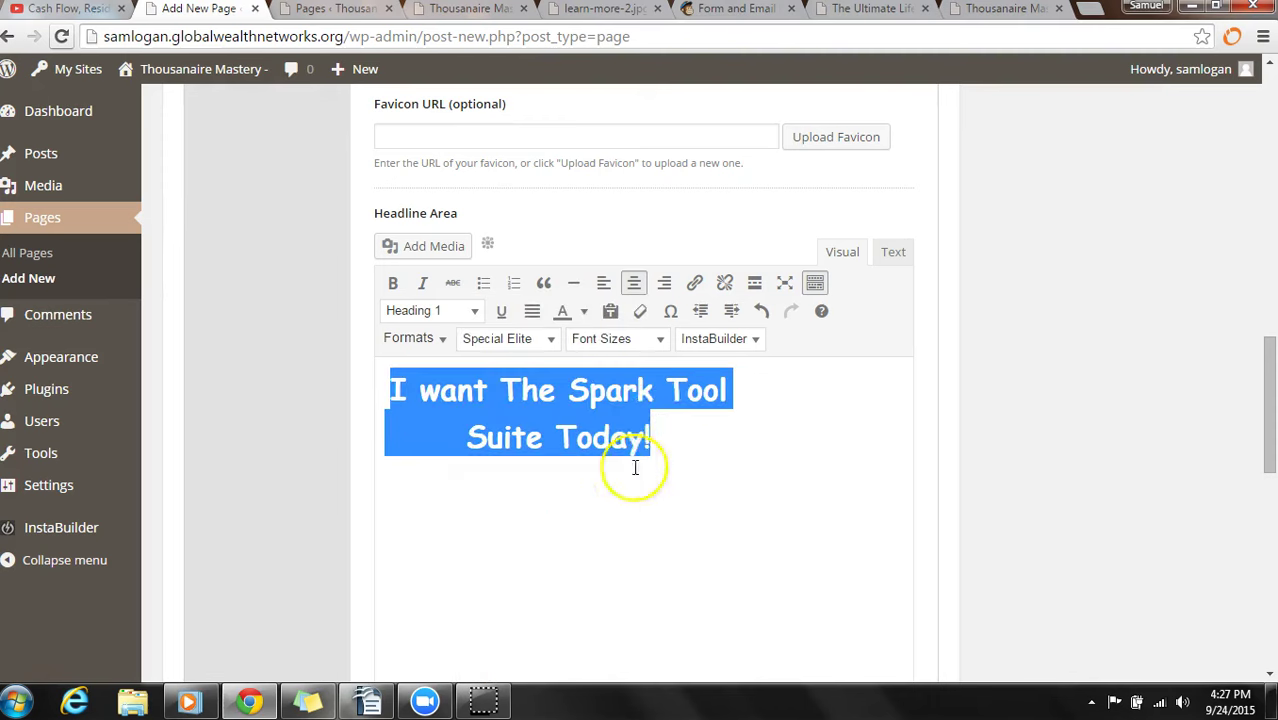
pyautogui.click(660, 341)
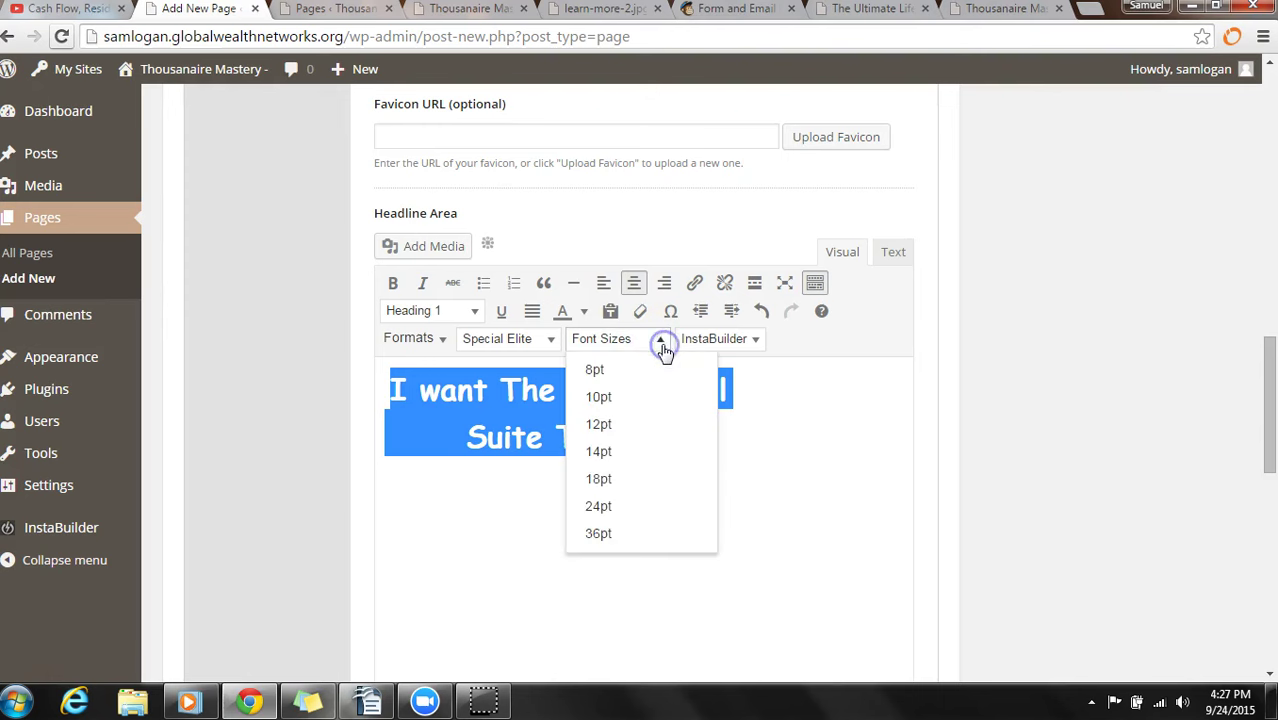
pyautogui.click(650, 533)
pyautogui.click(765, 430)
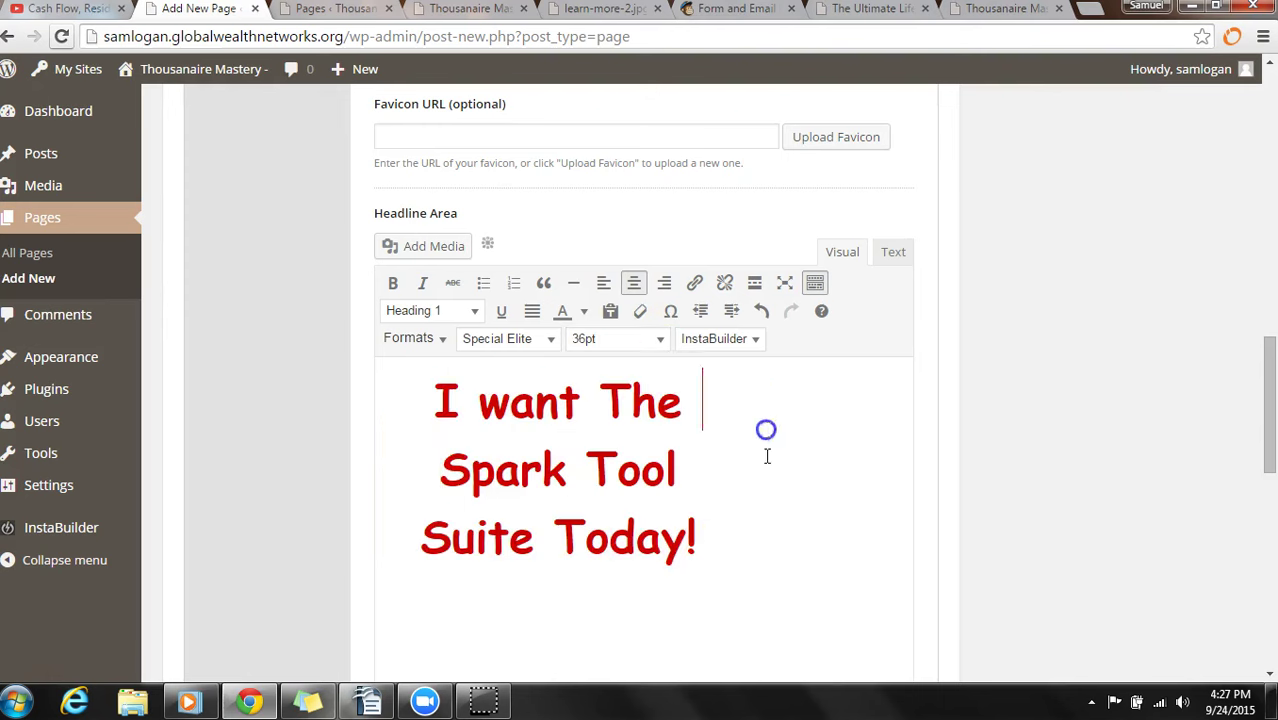
pyautogui.click(738, 530)
pyautogui.press('Return')
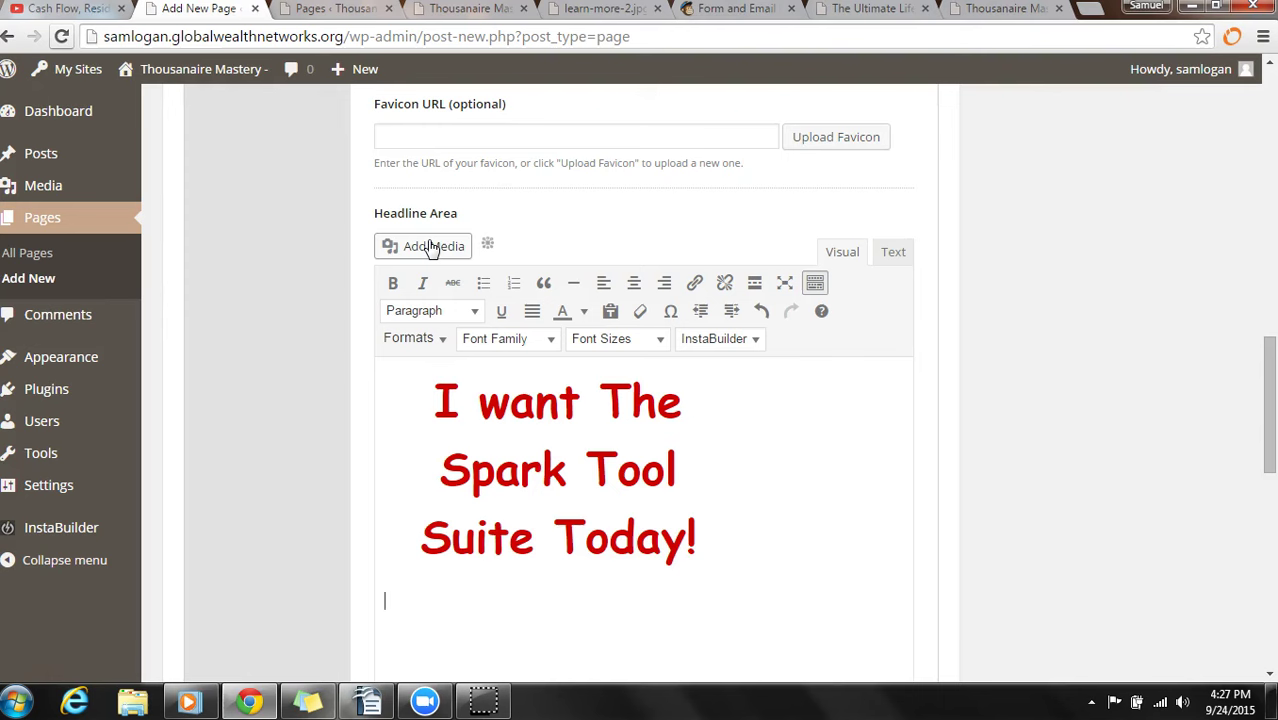
# Insert the lightbulb figure image below the headline and center it.
pyautogui.click(430, 247)
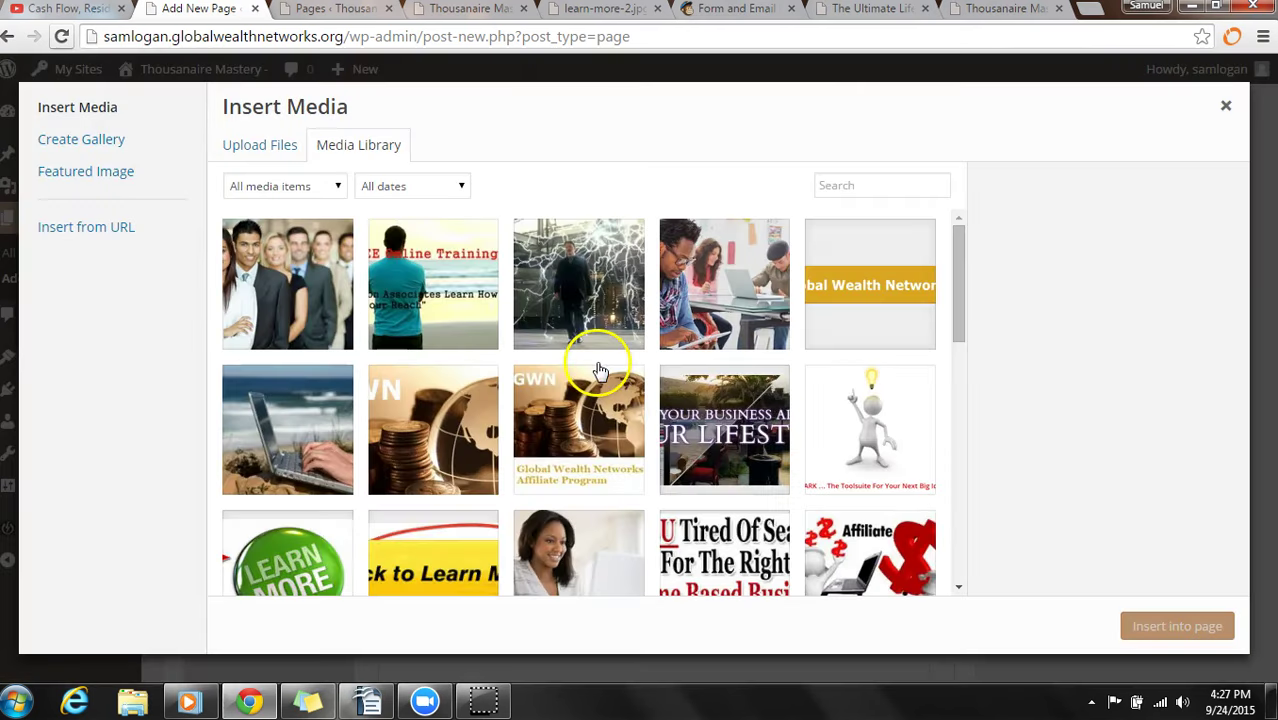
pyautogui.click(907, 434)
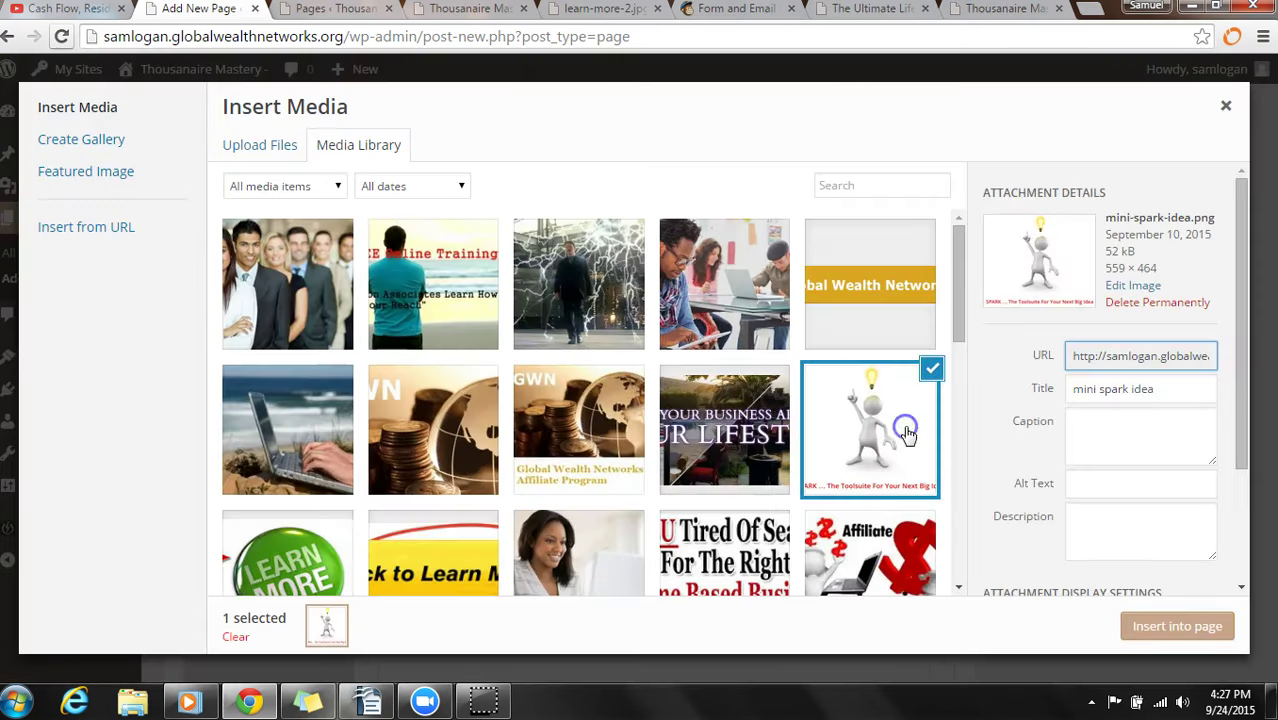
pyautogui.click(1178, 626)
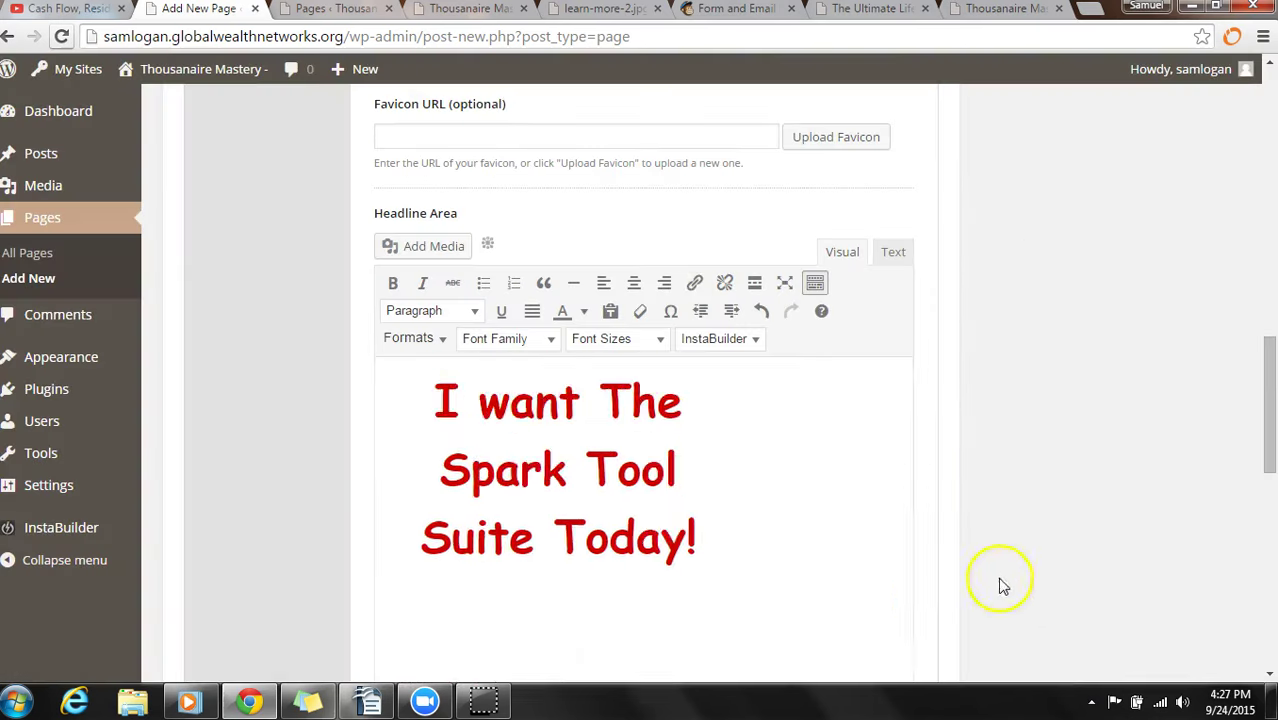
pyautogui.click(545, 555)
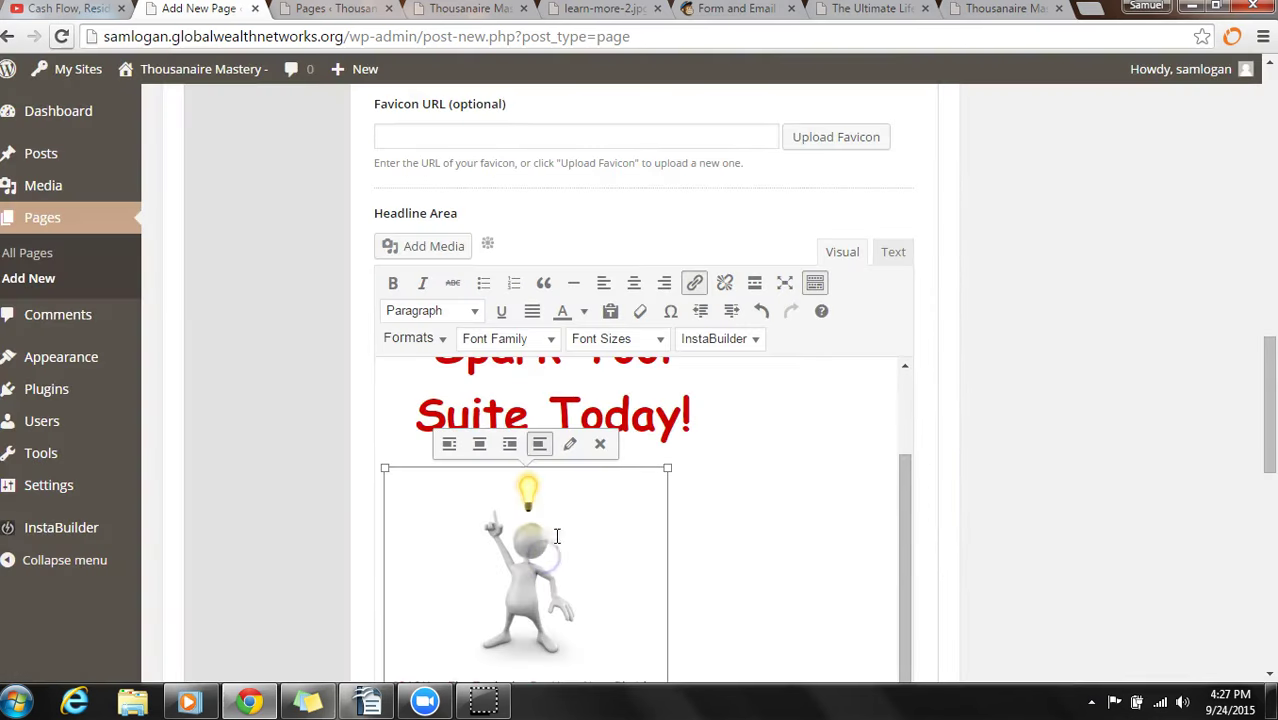
pyautogui.click(480, 445)
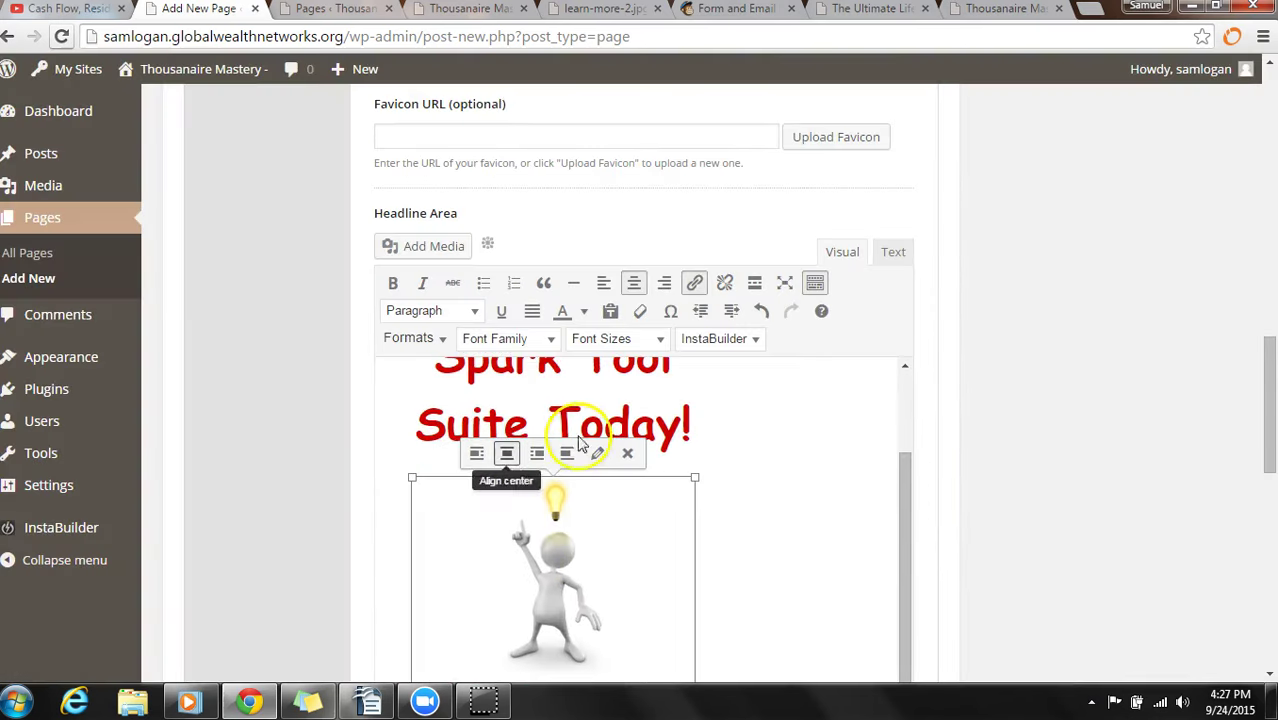
# Resize the image to a custom 700 × 581 pixels, linked to the media file.
pyautogui.click(598, 455)
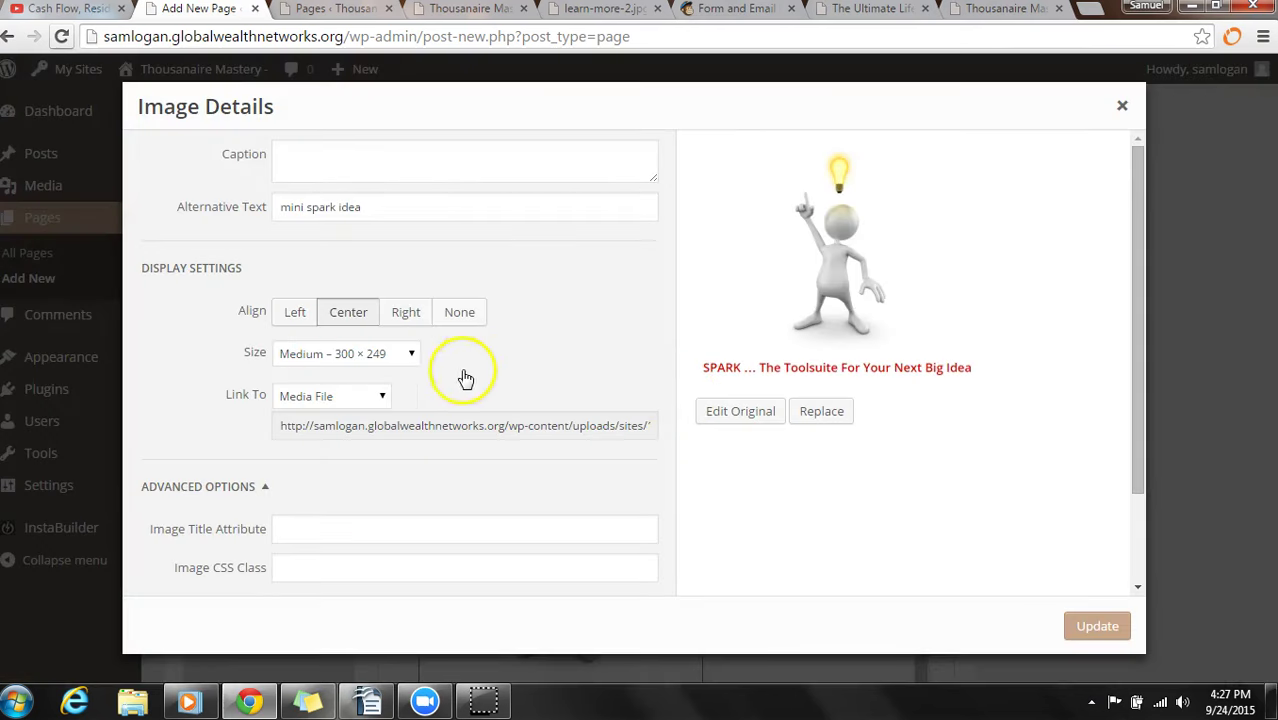
pyautogui.click(383, 399)
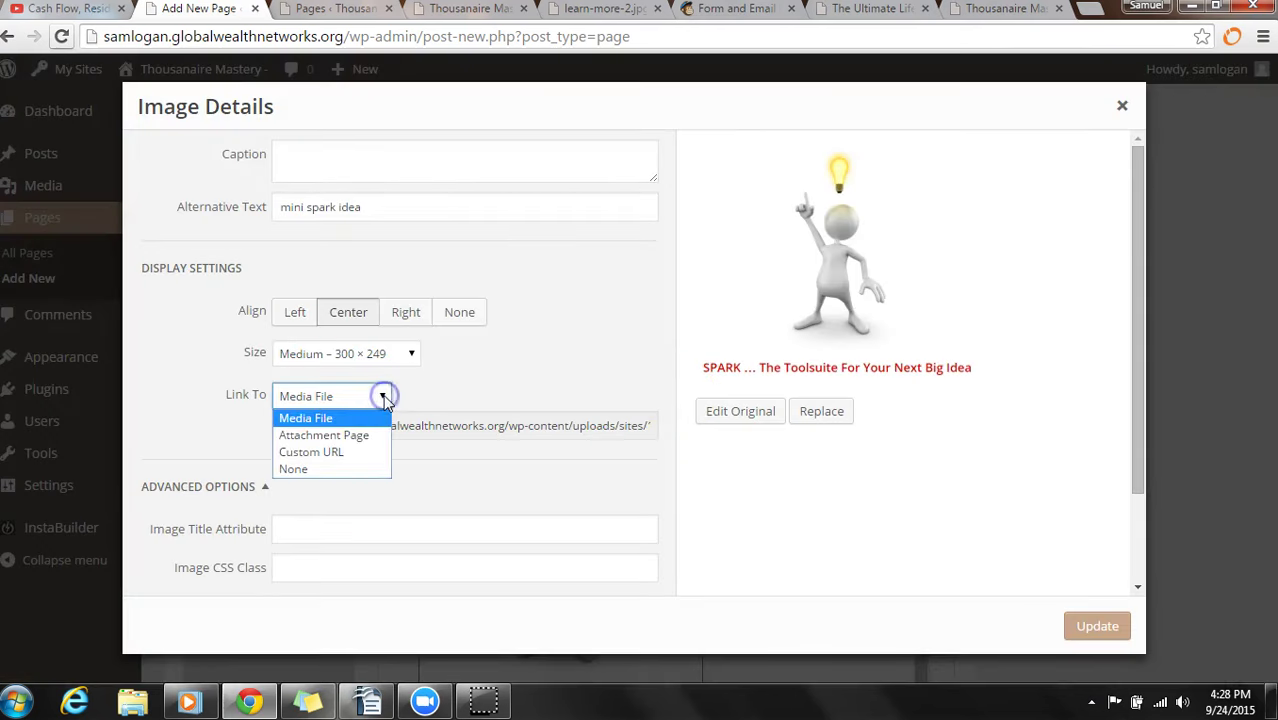
pyautogui.click(380, 416)
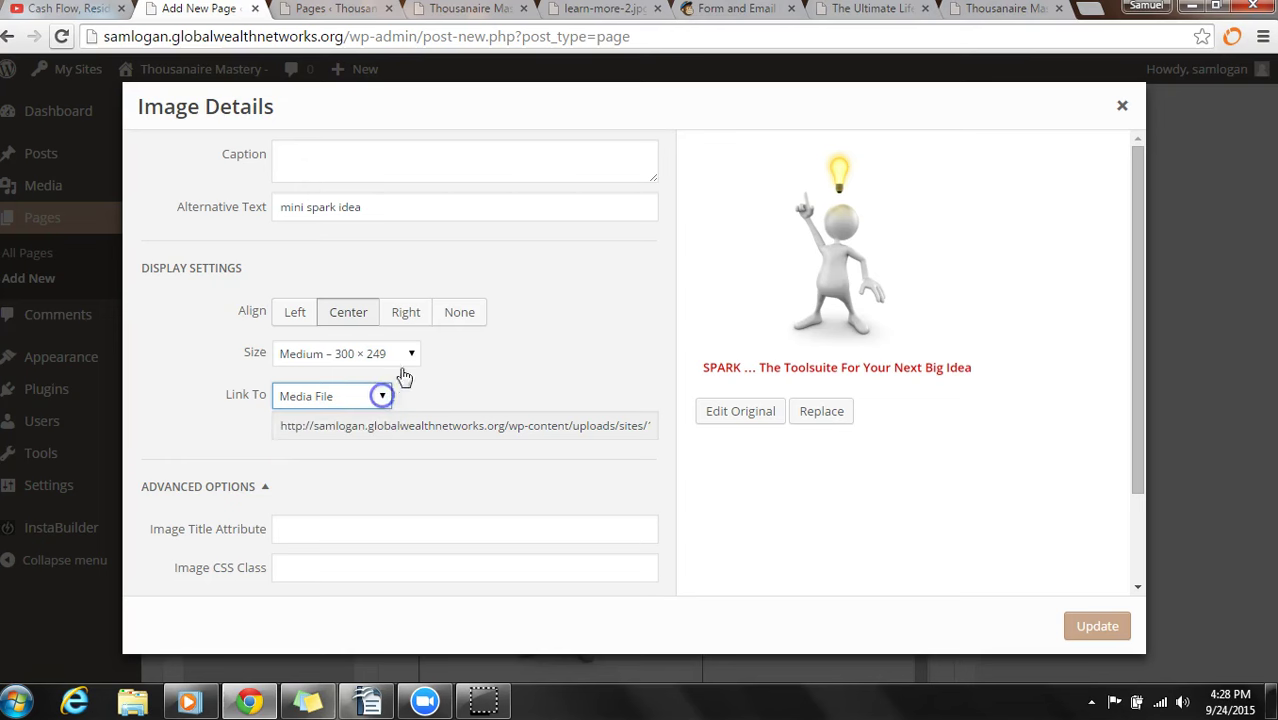
pyautogui.click(410, 355)
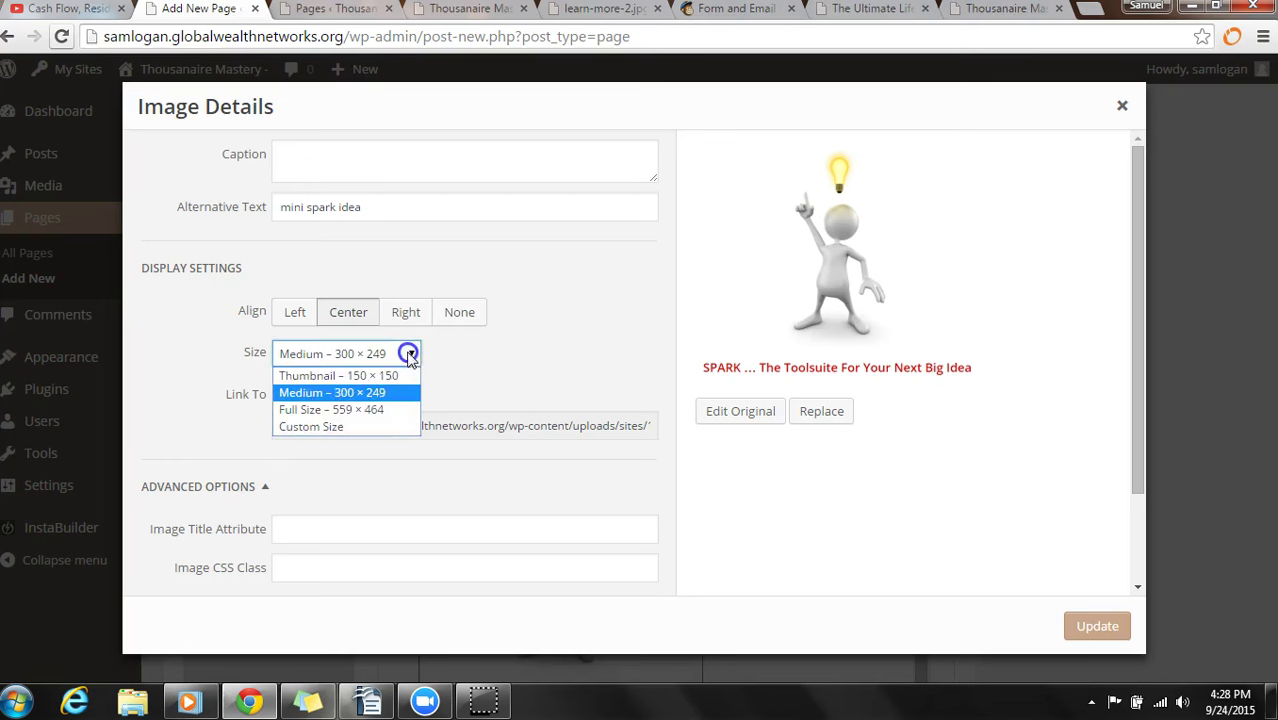
pyautogui.click(336, 410)
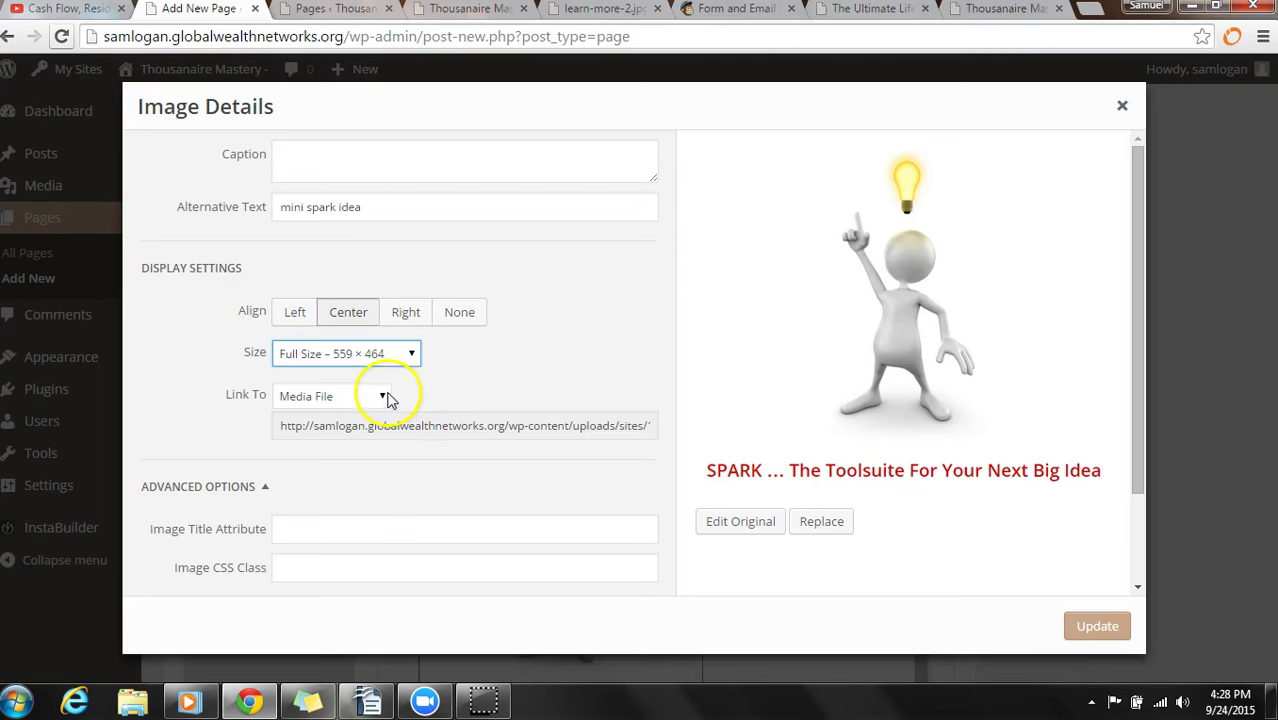
pyautogui.click(413, 355)
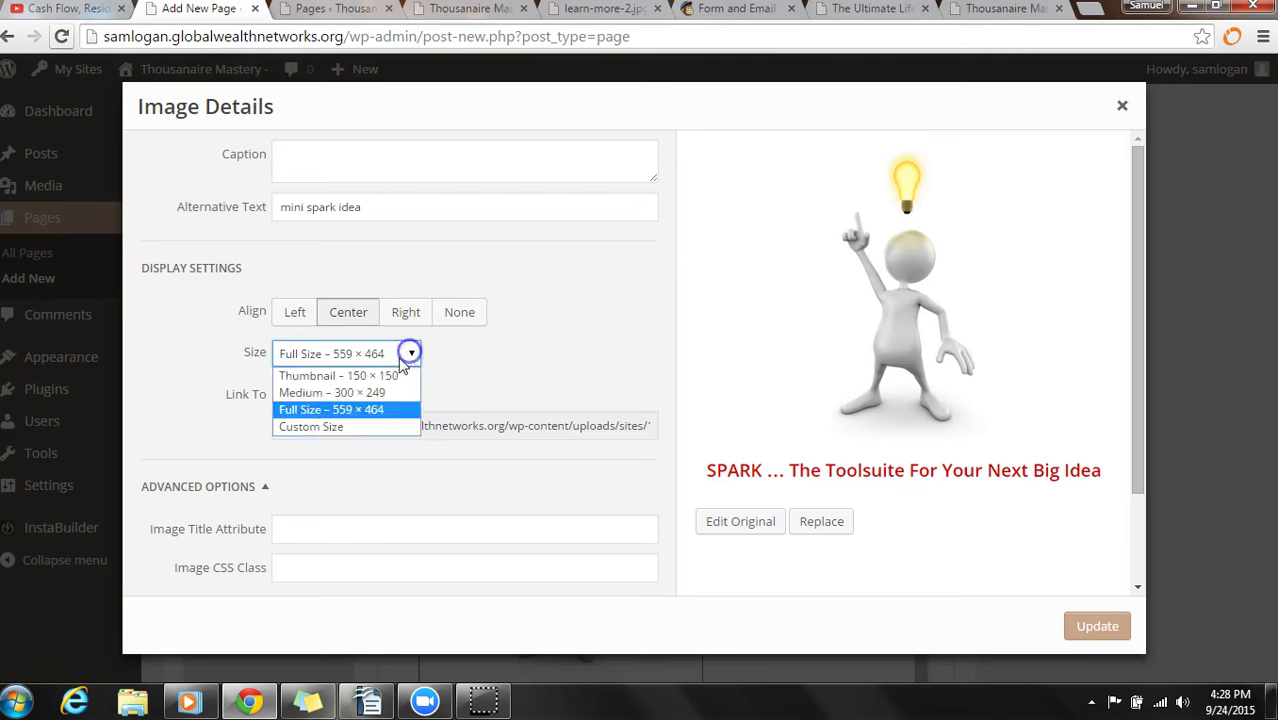
pyautogui.click(320, 427)
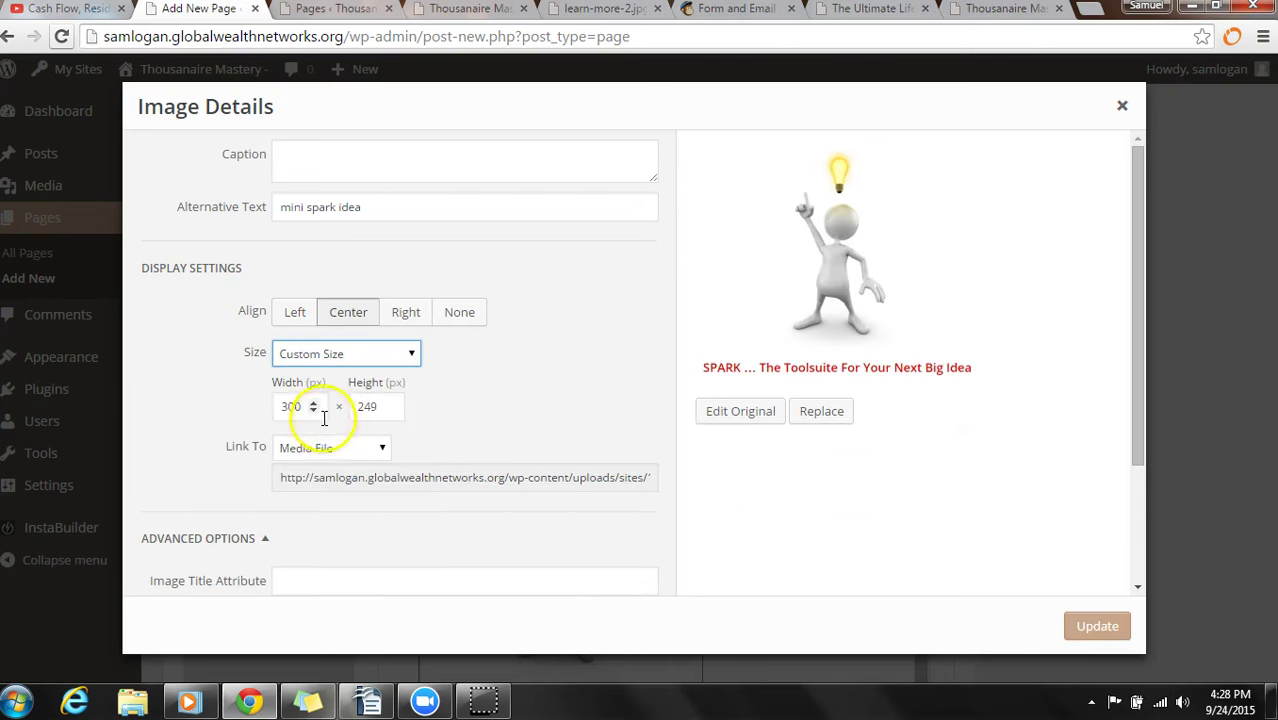
pyautogui.moveTo(305, 406); pyautogui.dragTo(279, 405)
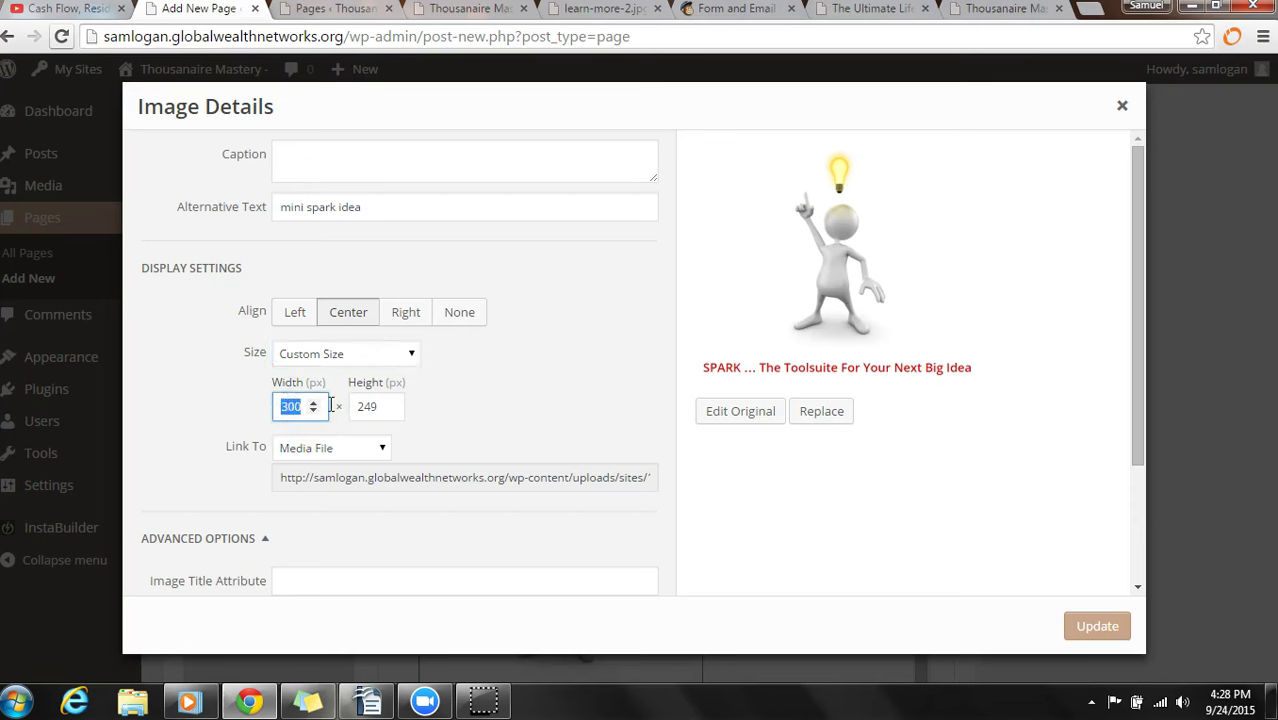
pyautogui.write('700')
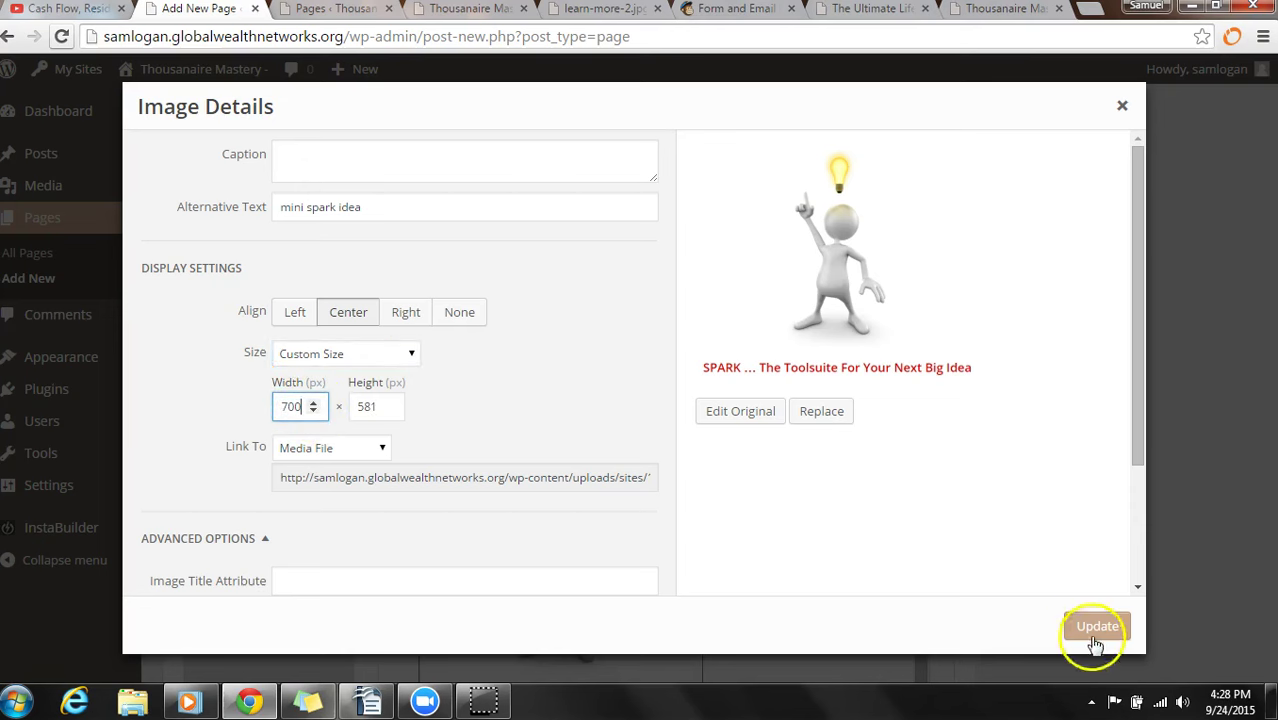
pyautogui.click(1097, 627)
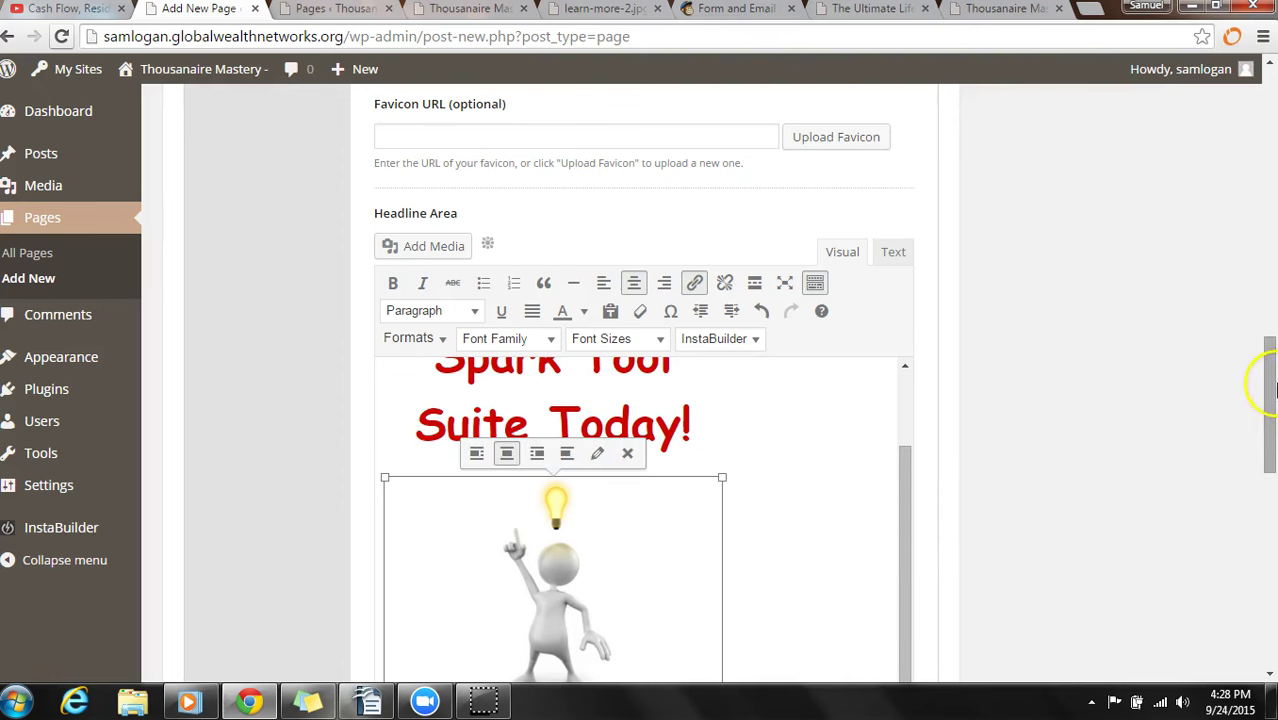
# Deselect the image and move the cursor to the empty line below the SPARK tagline.
pyautogui.moveTo(1270, 382); pyautogui.dragTo(1271, 470)
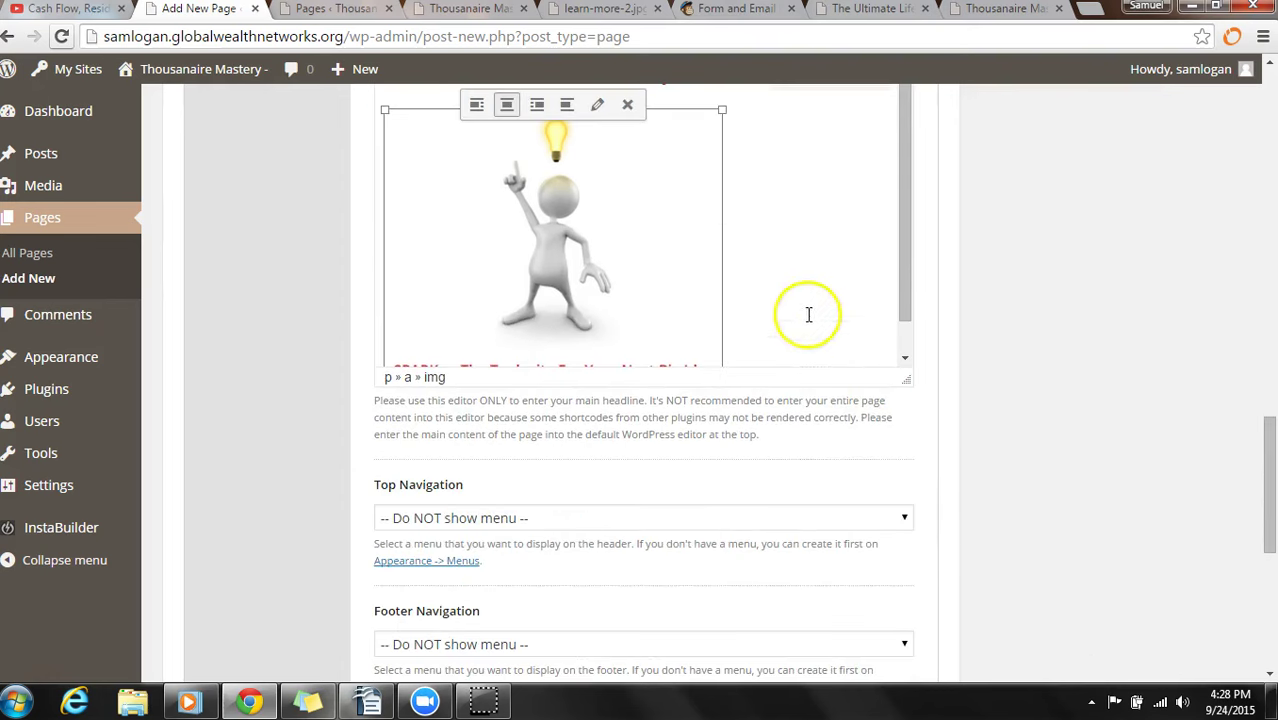
pyautogui.click(800, 295)
pyautogui.hotkey('ctrl', 'End')
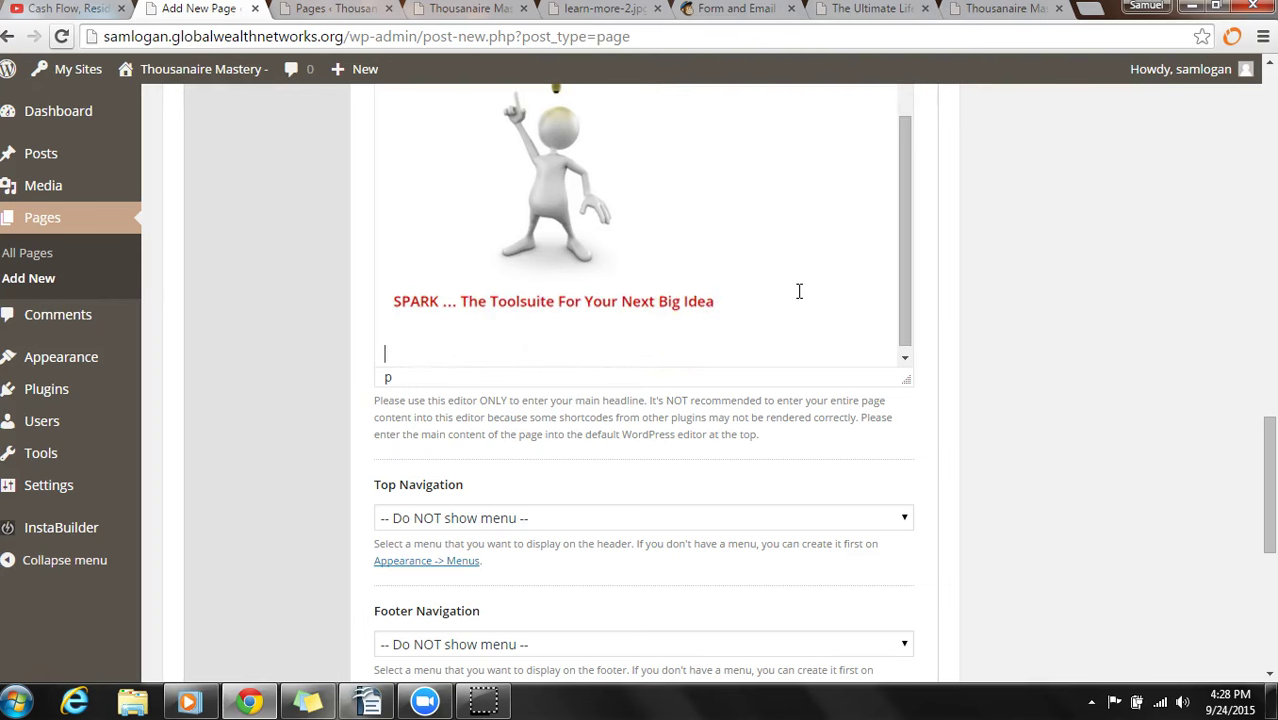
pyautogui.click(981, 316)
pyautogui.scroll(3, 993, 309)
pyautogui.scroll(3, 993, 309)
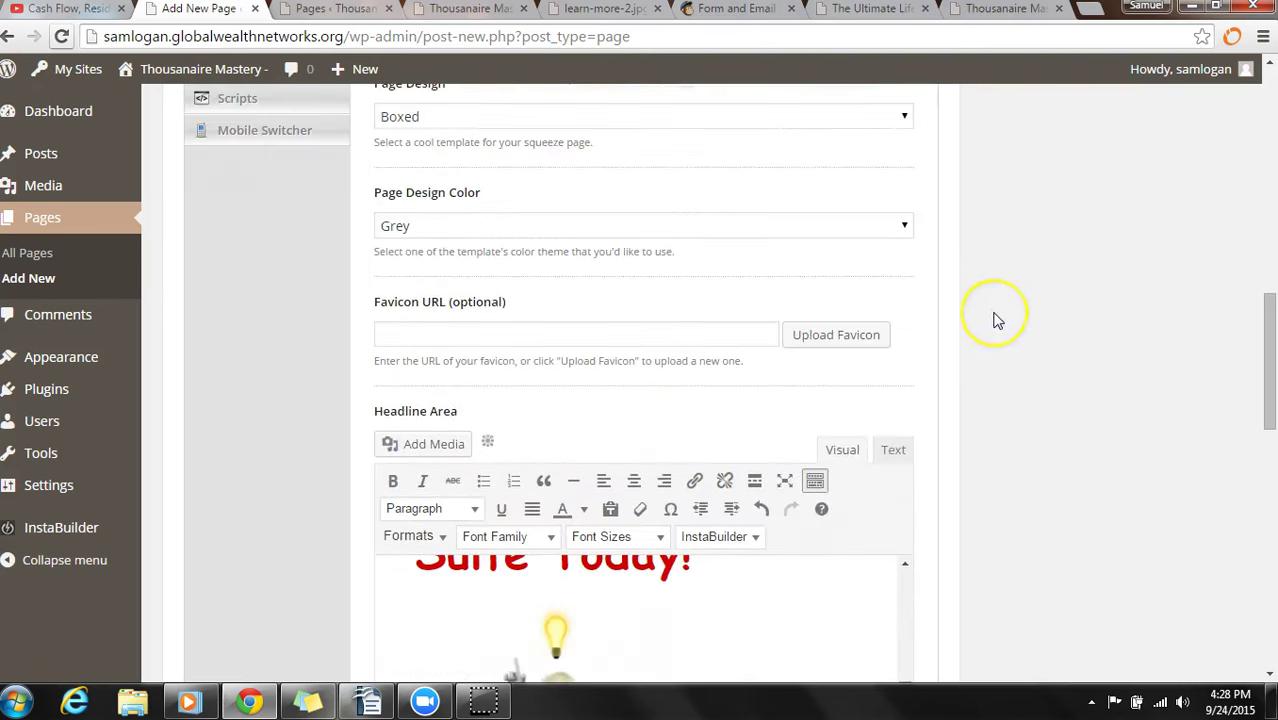
pyautogui.scroll(1, 993, 309)
pyautogui.scroll(2, 1100, 310)
pyautogui.moveTo(1270, 300)
pyautogui.mouseDown()
pyautogui.moveTo(1272, 268)
pyautogui.moveTo(1272, 298)
pyautogui.mouseUp()
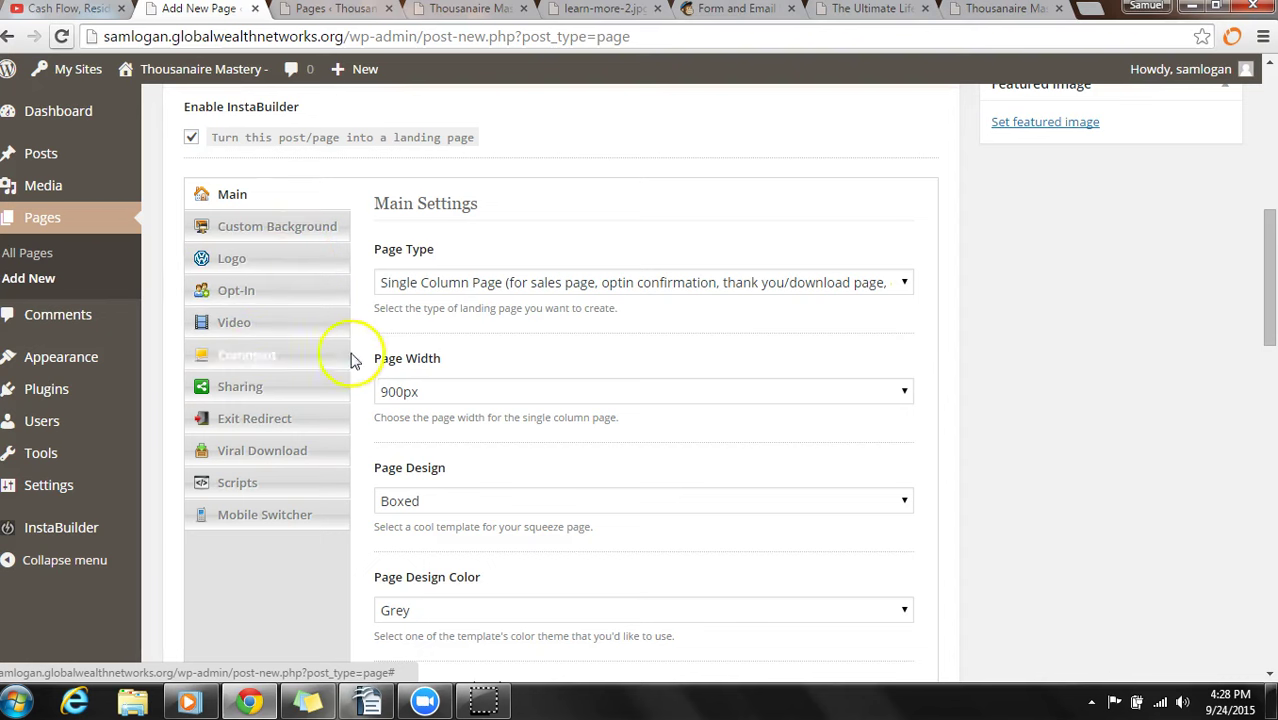
pyautogui.scroll(-4, 732, 366)
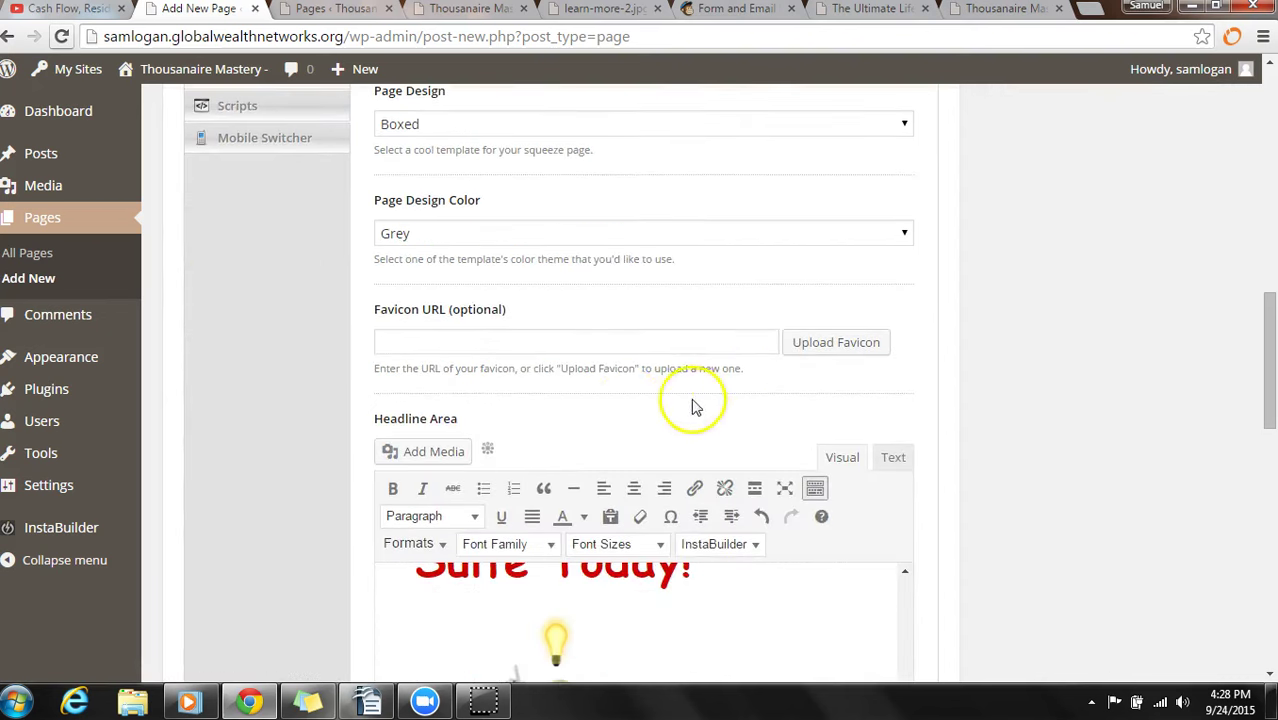
# Insert the Click to Learn More button image and center it.
pyautogui.click(436, 451)
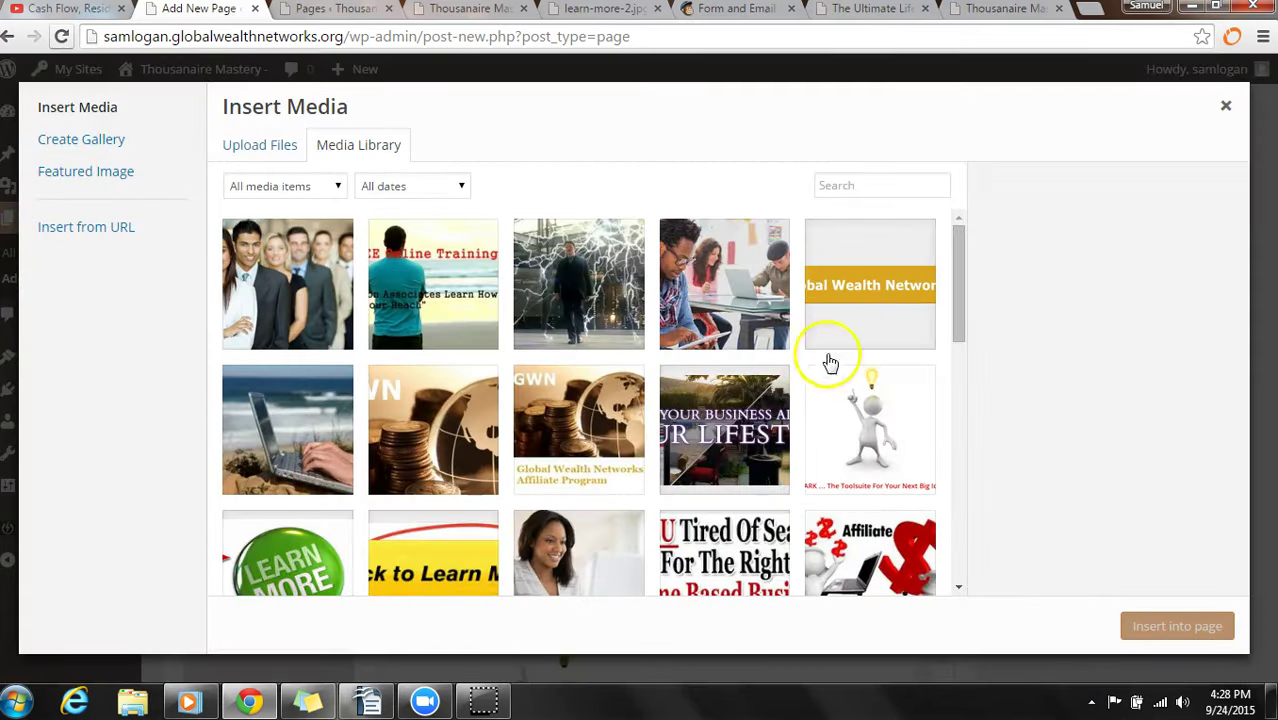
pyautogui.click(433, 554)
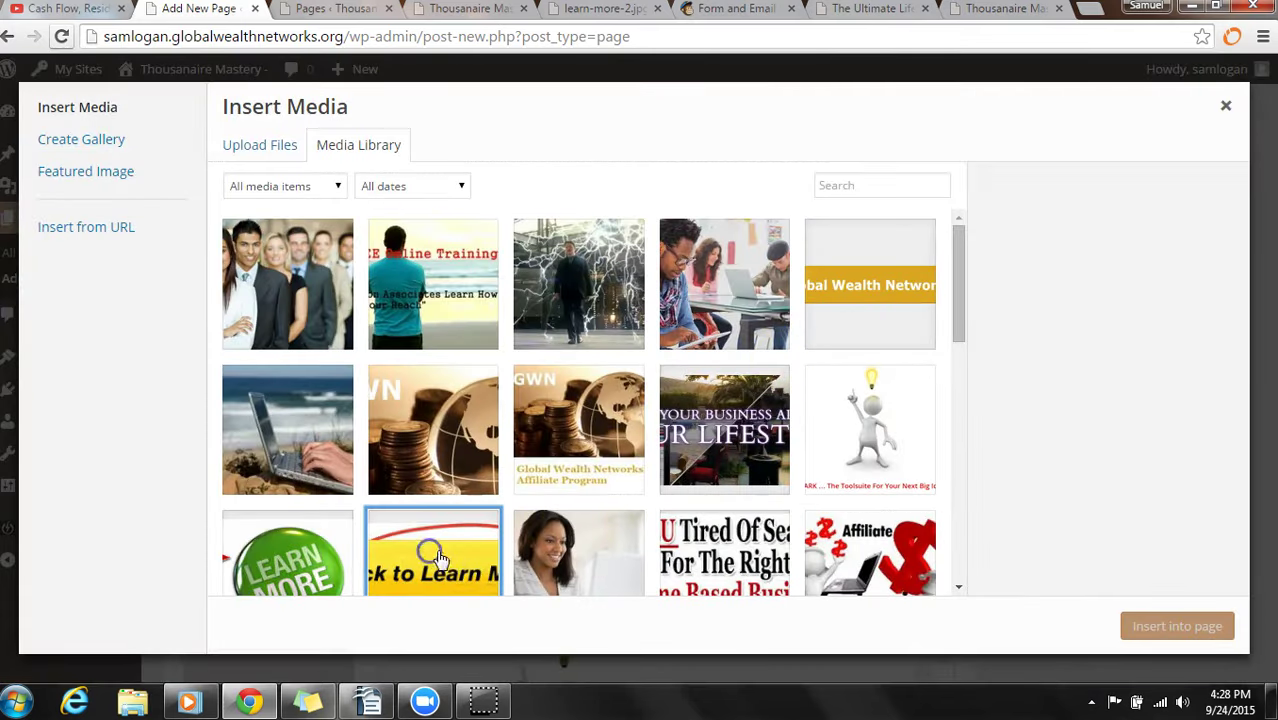
pyautogui.click(1200, 632)
pyautogui.scroll(-2, 764, 555)
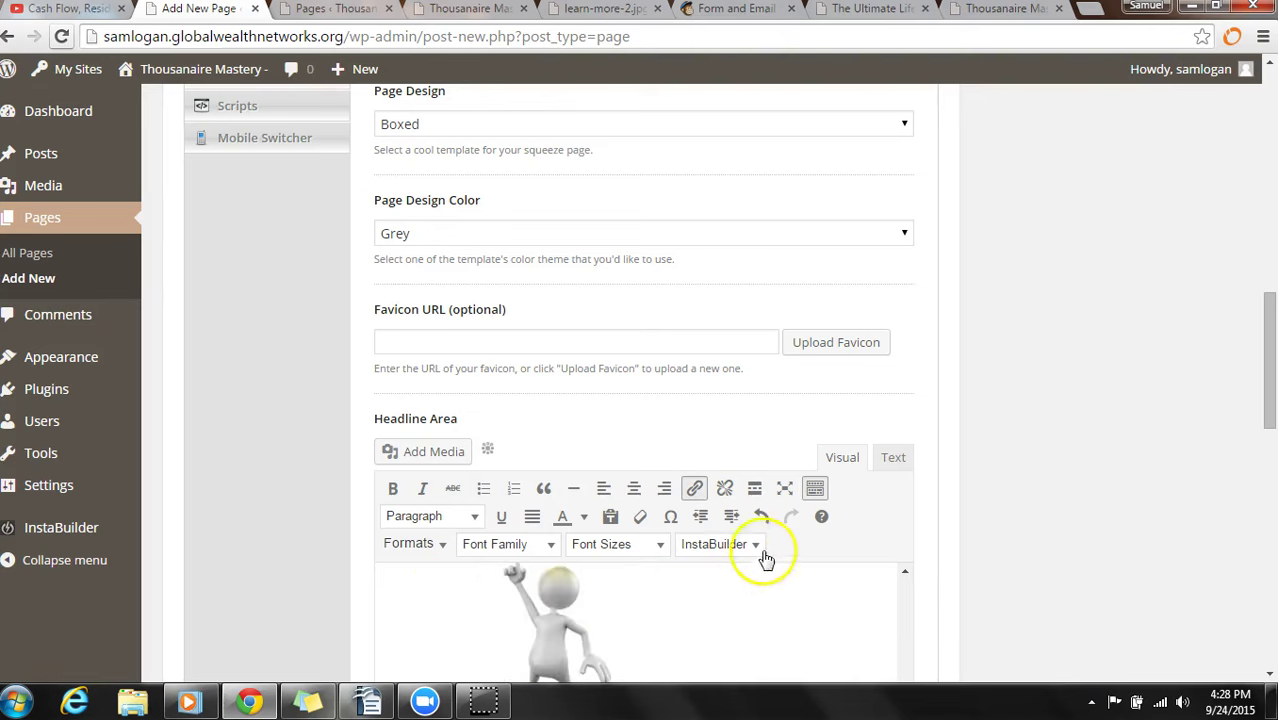
pyautogui.scroll(-2, 807, 541)
pyautogui.click(429, 632)
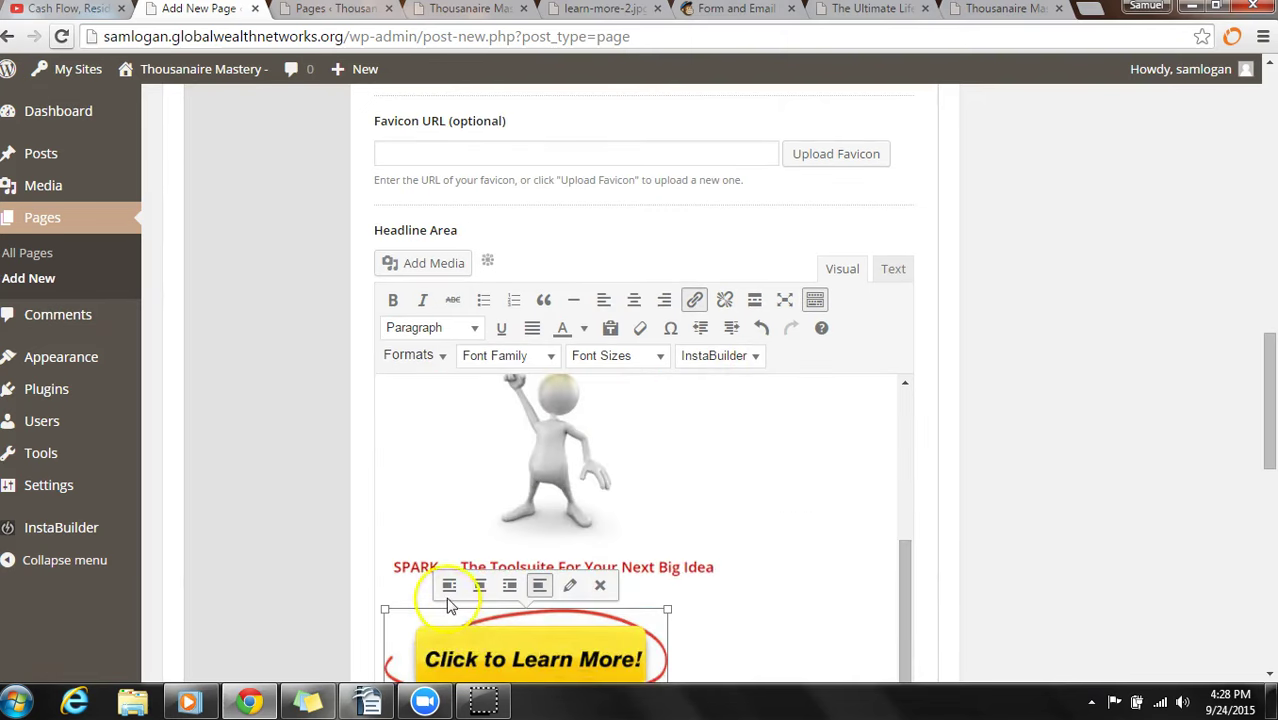
pyautogui.click(474, 583)
pyautogui.scroll(-3, 812, 543)
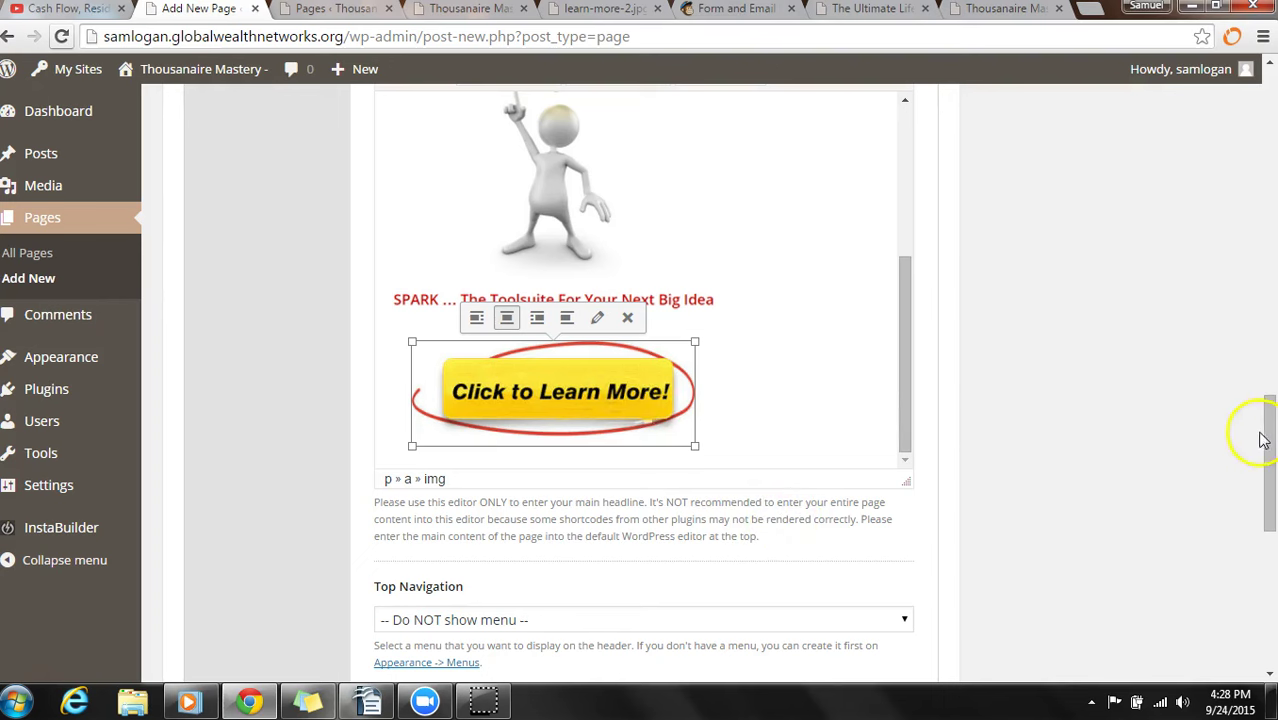
pyautogui.moveTo(1266, 432)
pyautogui.mouseDown()
pyautogui.moveTo(1272, 512)
pyautogui.moveTo(1272, 100)
pyautogui.mouseUp()
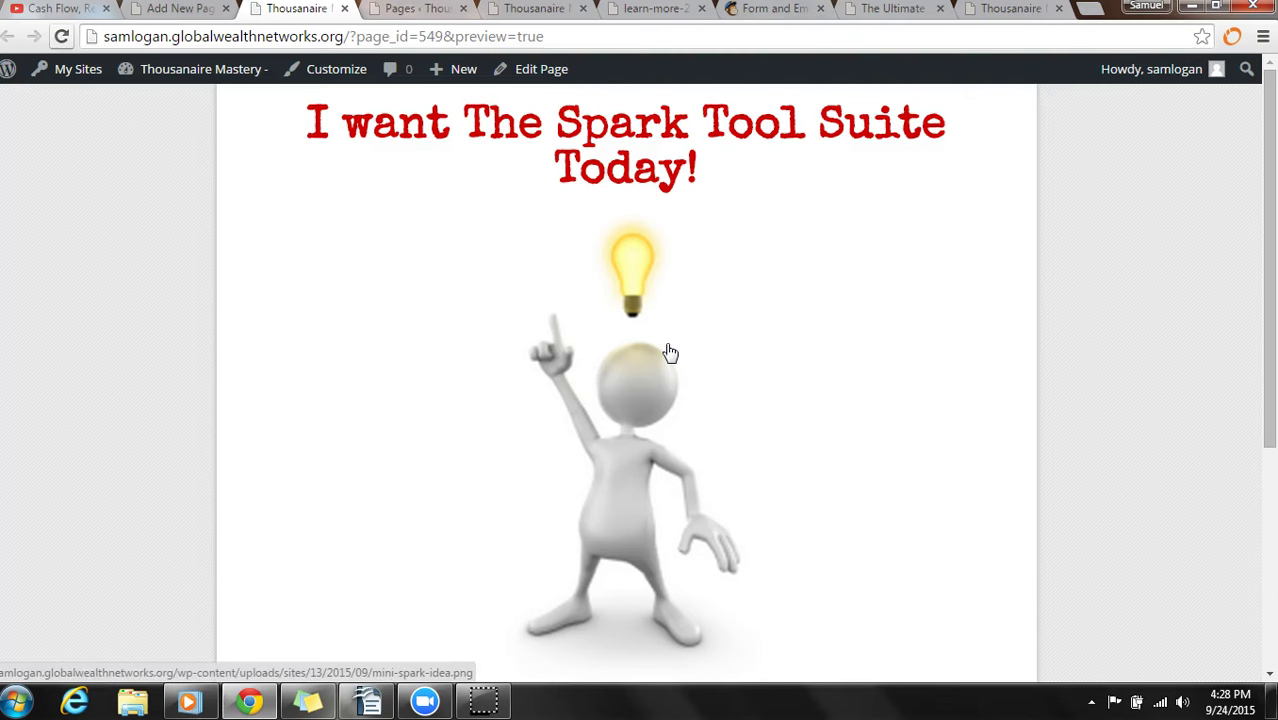
# Scroll the preview to check the tagline and Click to Learn More button.
pyautogui.scroll(-2, 696, 372)
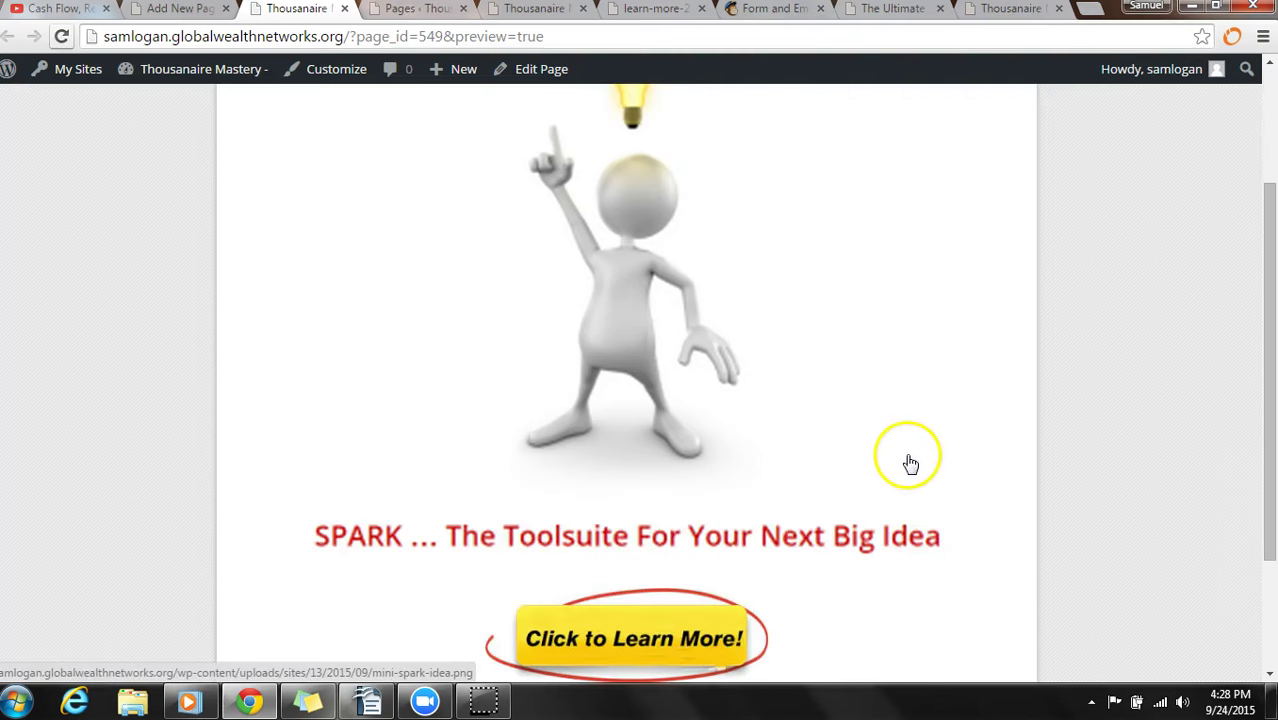
pyautogui.scroll(2, 918, 445)
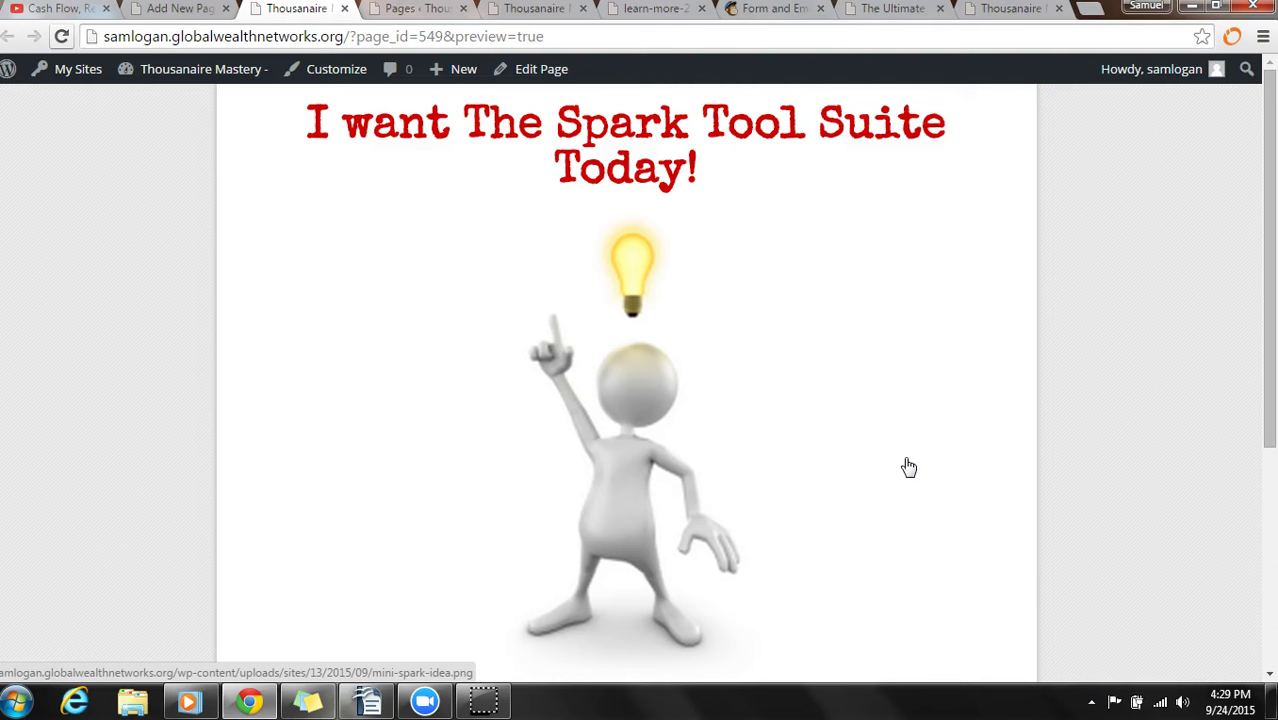